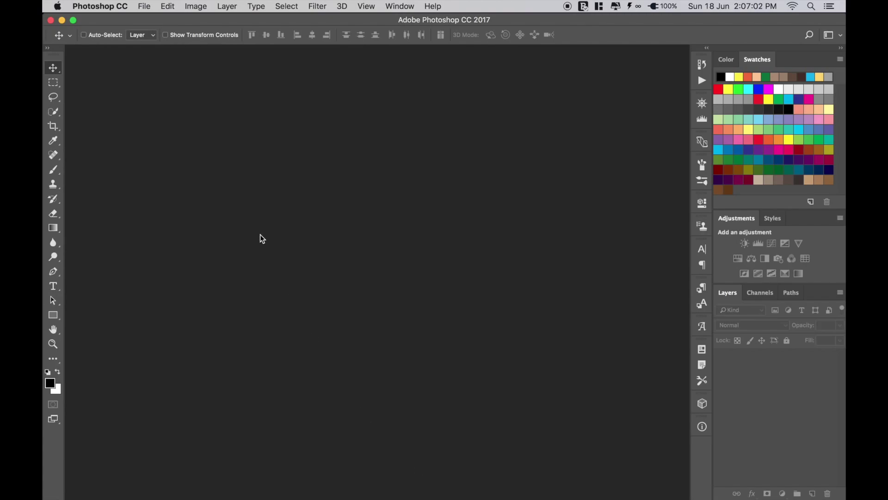
- Create a blank transparent 5120 × 2880 px document at 300 ppcm from File > New
{"action": "left_click", "coordinate": [145, 6]}
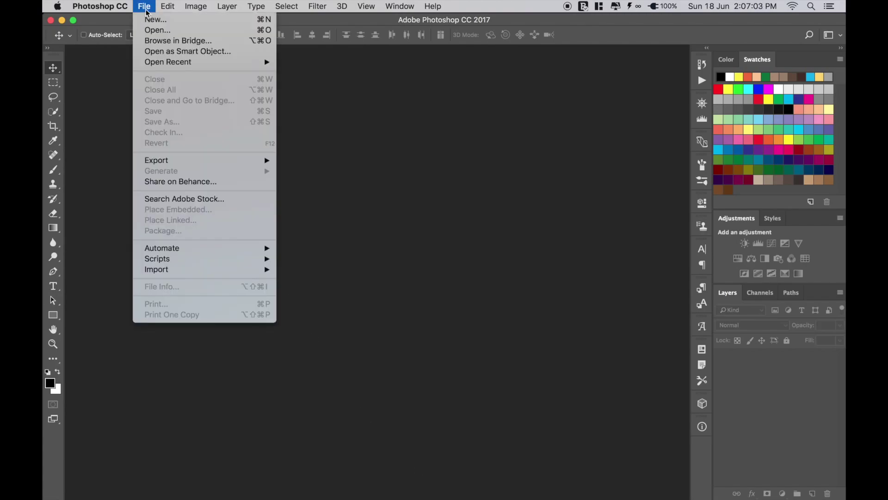
{"action": "left_click", "coordinate": [192, 21]}
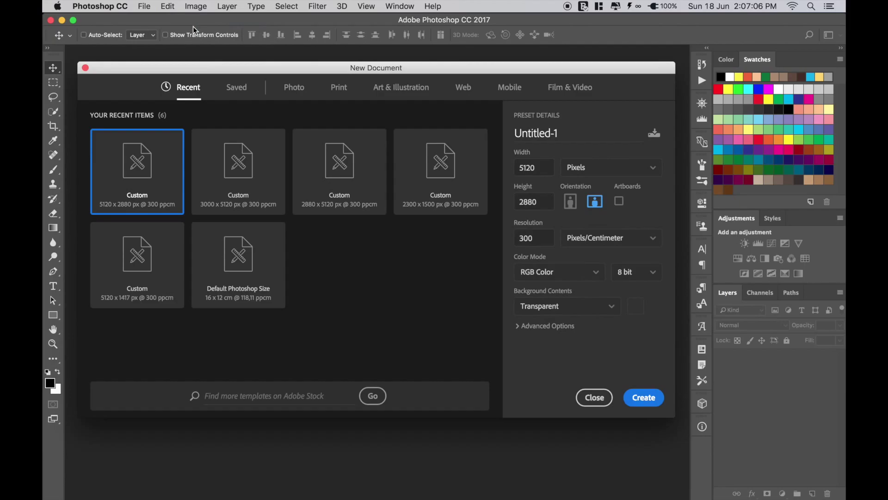
{"action": "left_click", "coordinate": [645, 399]}
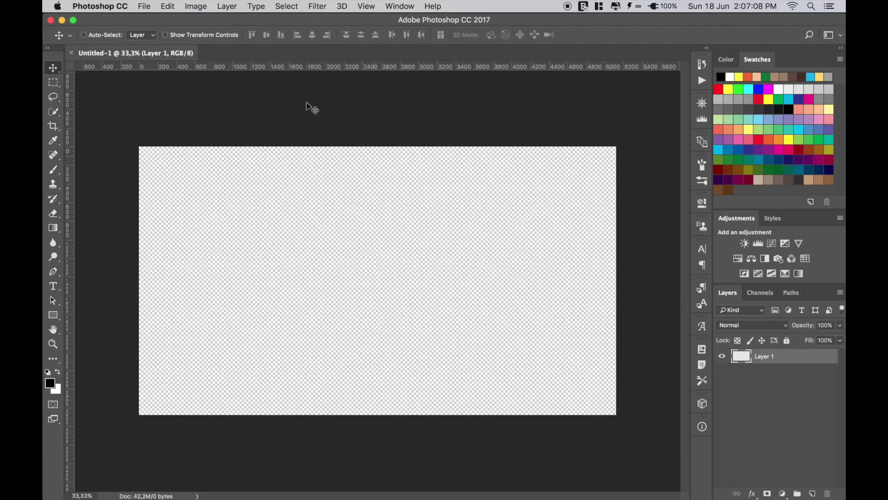
{"action": "right_click", "coordinate": [249, 46]}
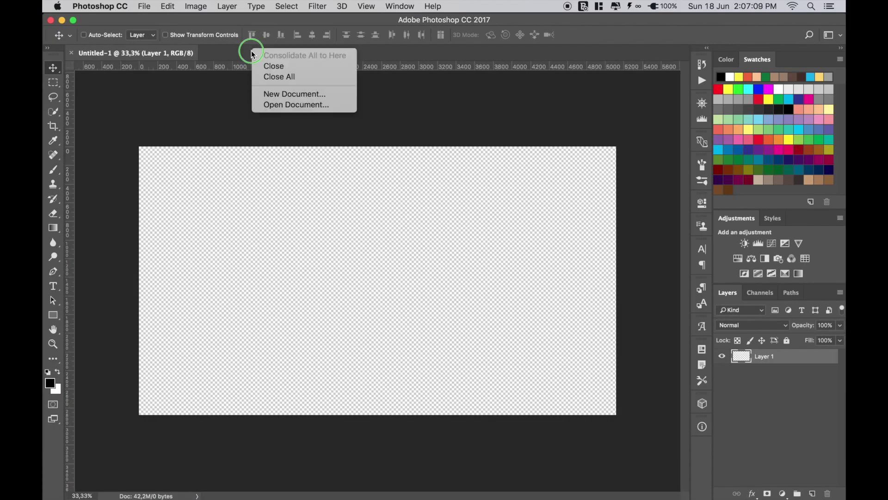
- Open the river valley photo and drag it into the new document along the top edge
{"action": "left_click", "coordinate": [283, 107]}
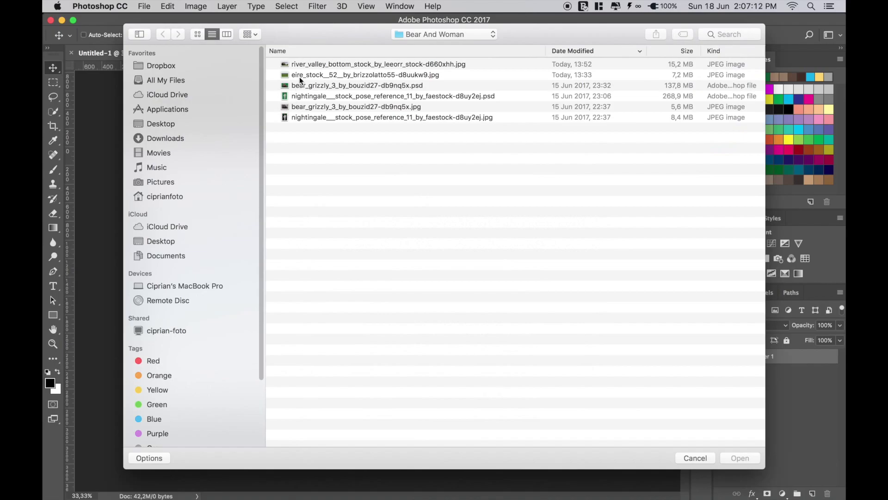
{"action": "left_click", "coordinate": [302, 64]}
{"action": "double_click", "coordinate": [302, 64]}
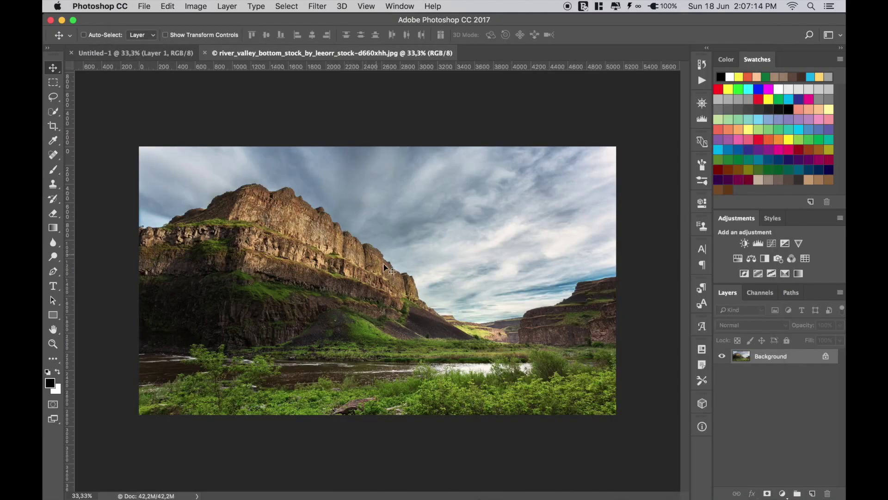
{"action": "left_click_drag", "start_coordinate": [386, 268], "coordinate": [345, 264]}
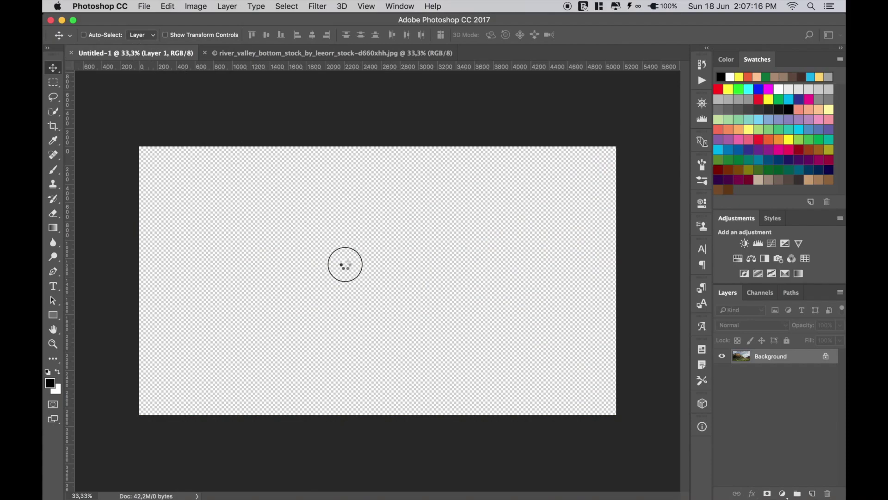
{"action": "left_click_drag", "start_coordinate": [367, 279], "coordinate": [407, 264]}
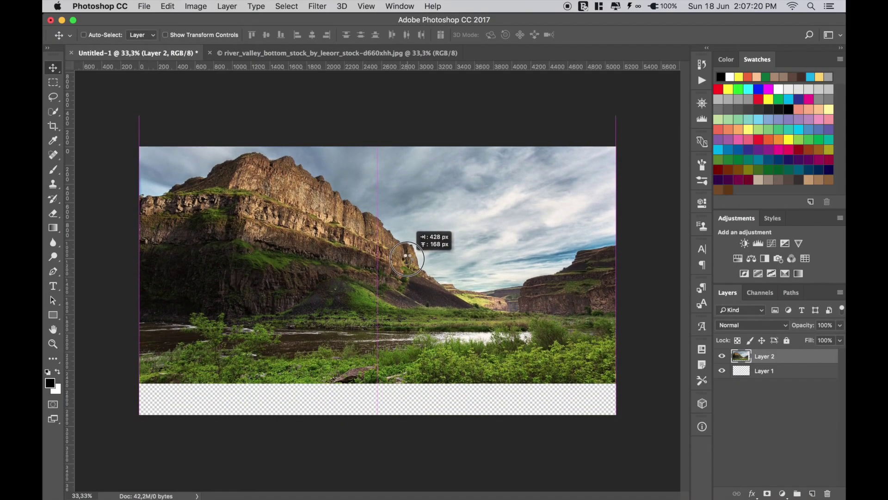
{"action": "left_click_drag", "start_coordinate": [408, 263], "coordinate": [408, 261]}
{"action": "right_click", "coordinate": [408, 261]}
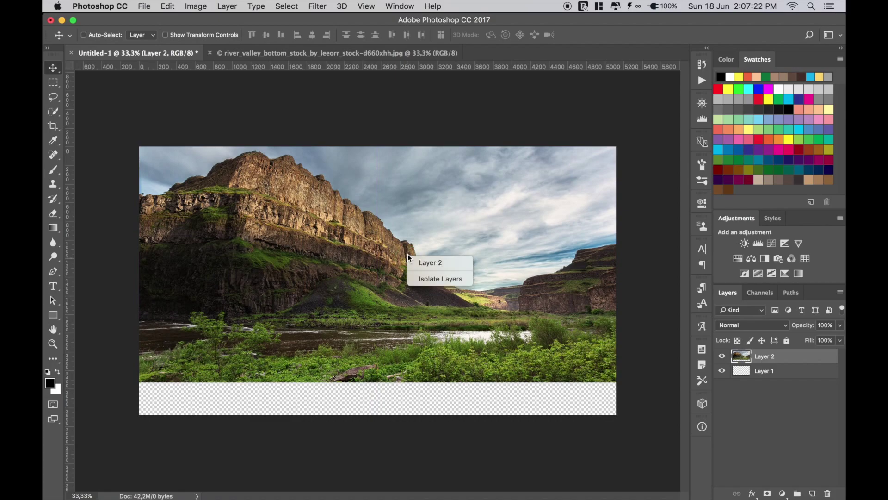
{"action": "left_click", "coordinate": [405, 245]}
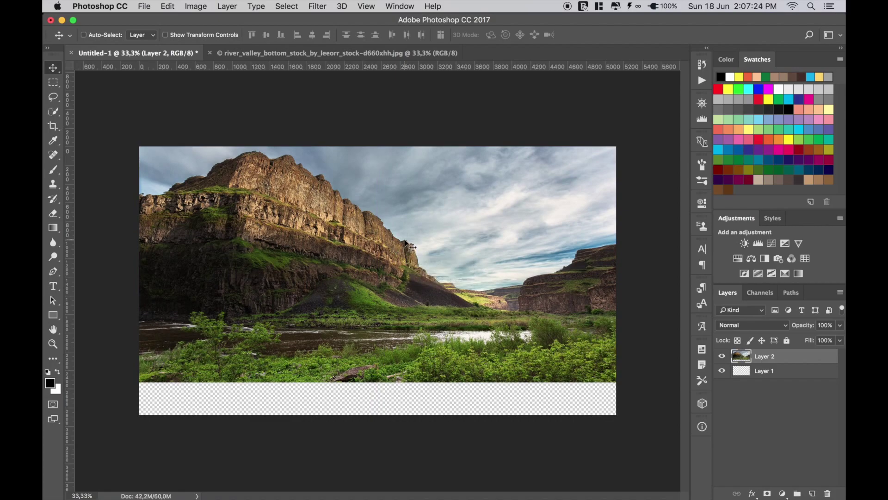
- Rename the photo layer to landscape and flip it horizontally
{"action": "double_click", "coordinate": [766, 358]}
{"action": "type", "text": "l"}
{"action": "type", "text": "a"}
{"action": "type", "text": "pe"}
{"action": "key", "text": "Return"}
{"action": "key", "text": "ctrl+t"}
{"action": "right_click", "coordinate": [476, 287]}
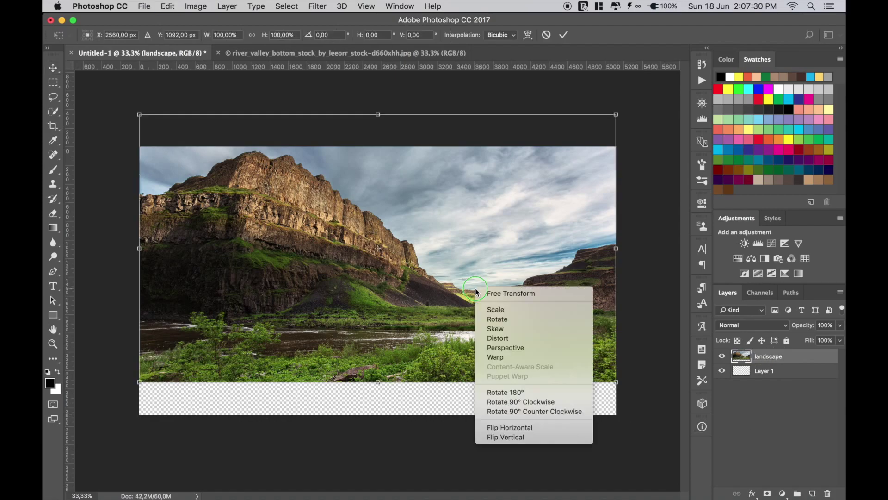
{"action": "left_click", "coordinate": [539, 427]}
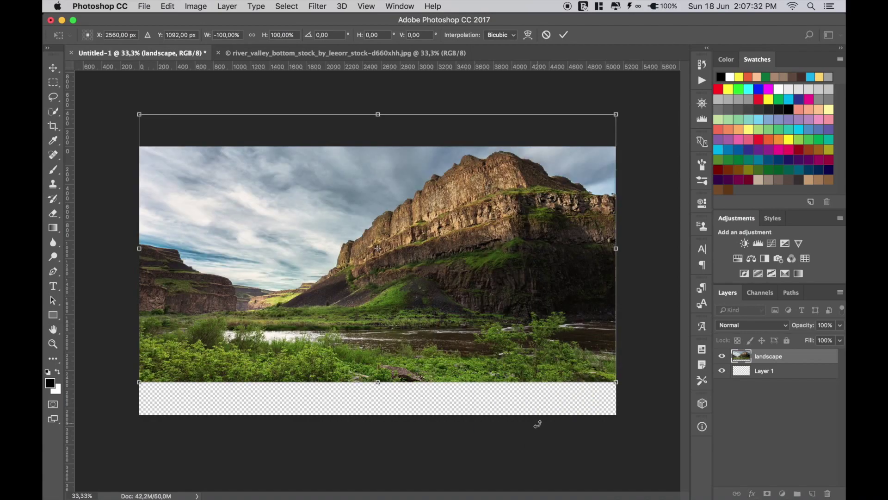
{"action": "left_click", "coordinate": [564, 35]}
- Delete the empty Layer 1 and close the river valley source document
{"action": "left_click", "coordinate": [786, 375]}
{"action": "key", "text": "Delete"}
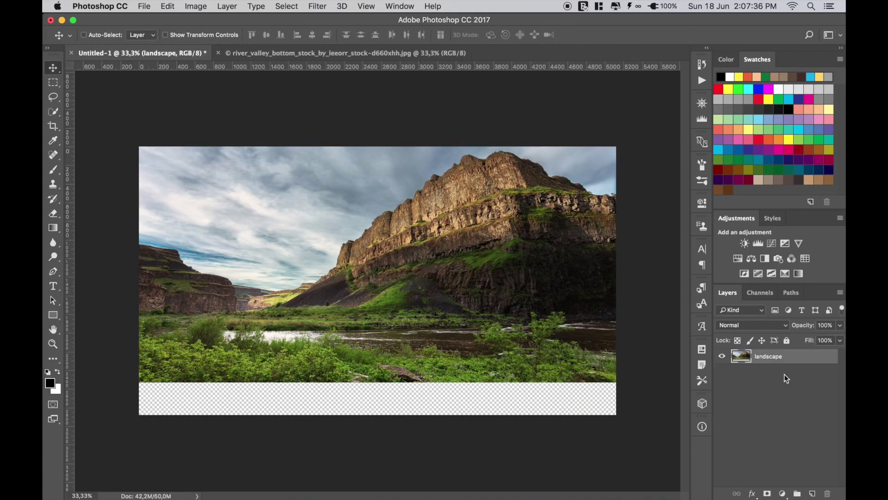
{"action": "left_click", "coordinate": [211, 53]}
- Open the grass field photo, drag it into the composite, and name the layer grass
{"action": "right_click", "coordinate": [216, 52]}
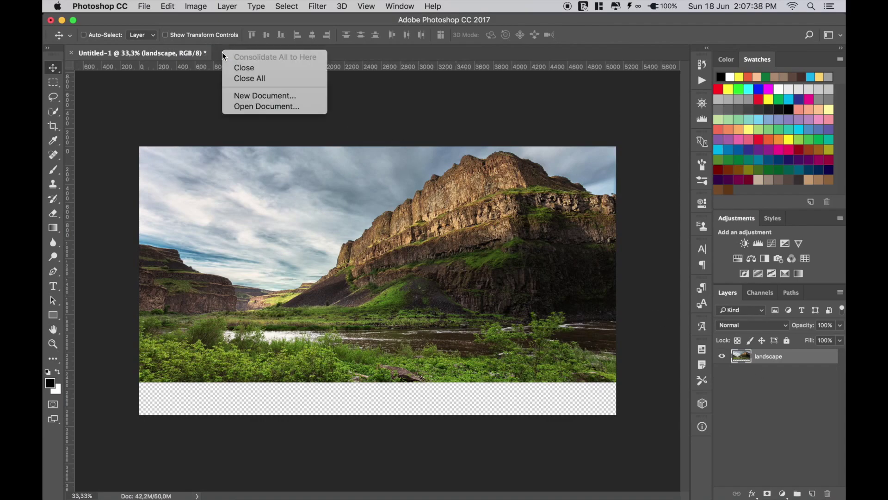
{"action": "left_click", "coordinate": [239, 105]}
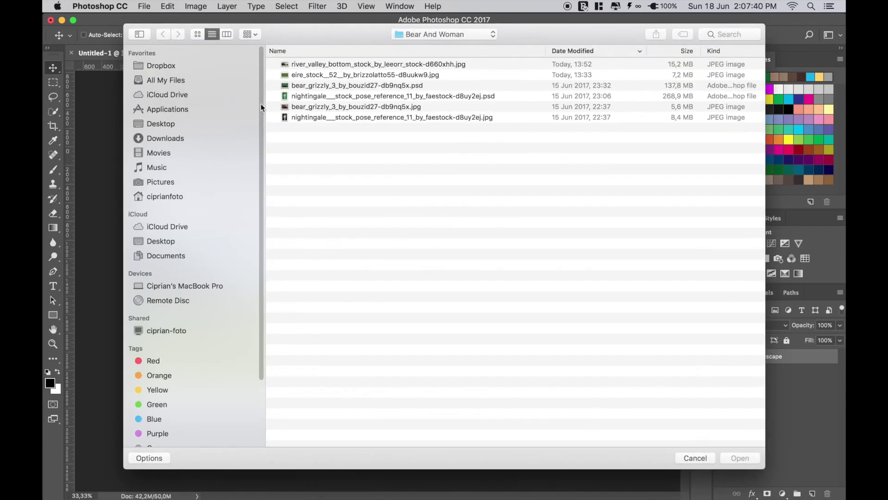
{"action": "left_click", "coordinate": [297, 76]}
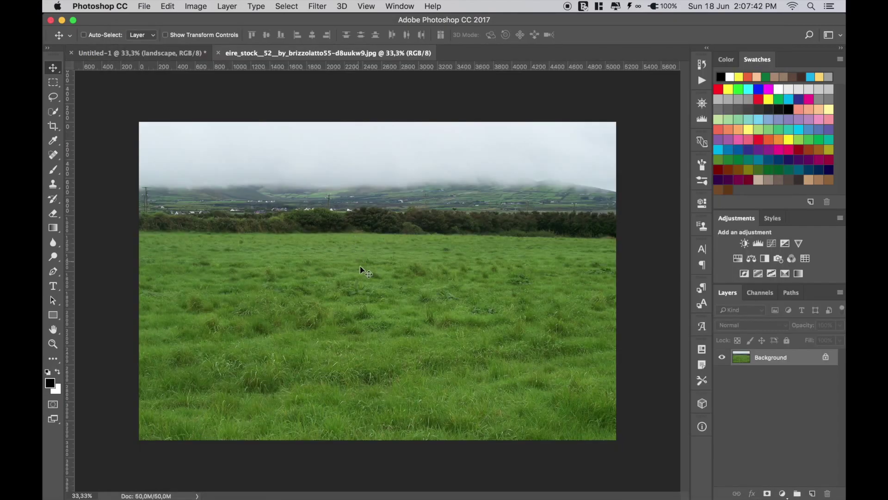
{"action": "mouse_move", "coordinate": [268, 184]}
{"action": "left_mouse_down"}
{"action": "mouse_move", "coordinate": [168, 54]}
{"action": "mouse_move", "coordinate": [344, 296]}
{"action": "mouse_move", "coordinate": [377, 401]}
{"action": "mouse_move", "coordinate": [371, 412]}
{"action": "left_mouse_up"}
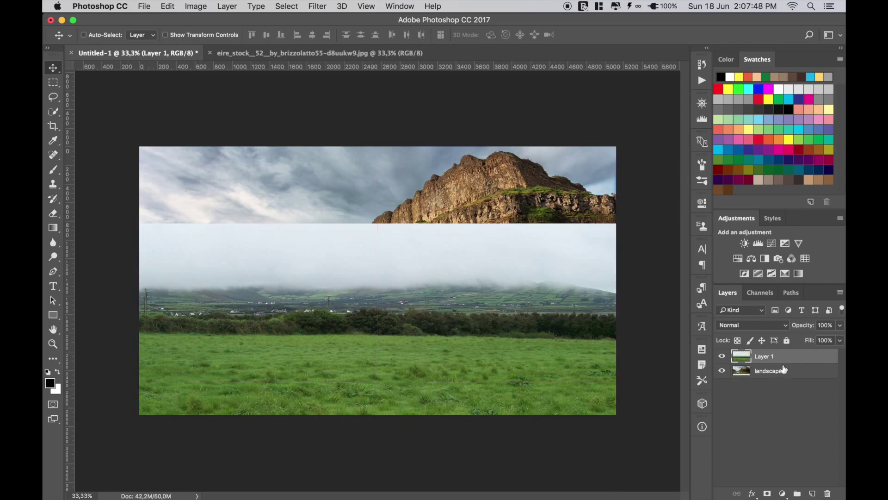
{"action": "type", "text": "gr"}
{"action": "type", "text": "ass"}
{"action": "key", "text": "Return"}
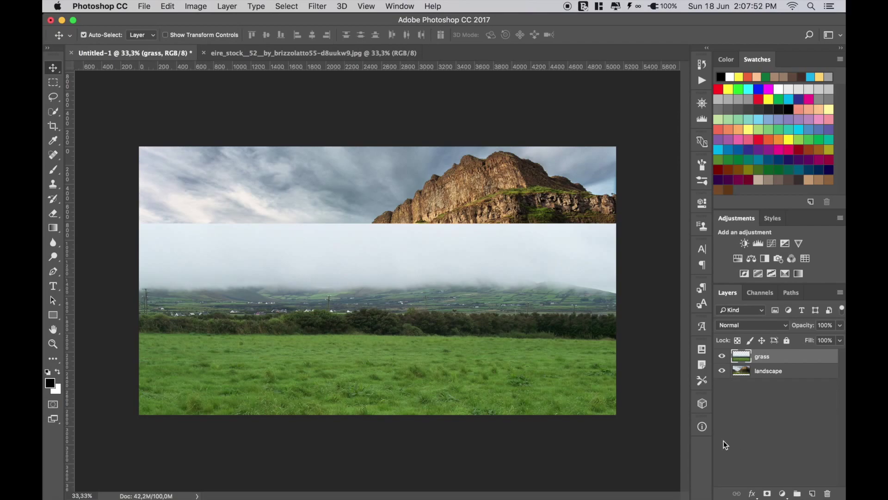
- Widen the grass layer's bottom in perspective and move it down toward the canvas bottom
{"action": "key", "text": "ctrl+t"}
{"action": "key", "text": "ctrl+minus"}
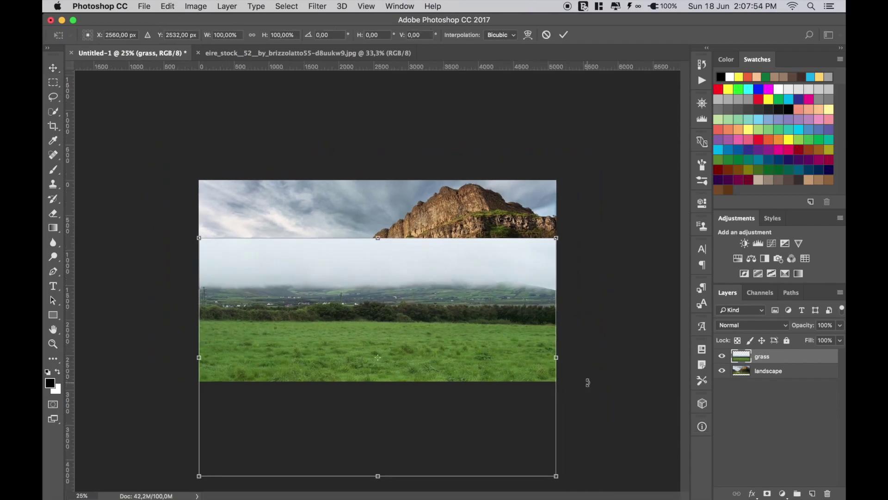
{"action": "right_click", "coordinate": [438, 354]}
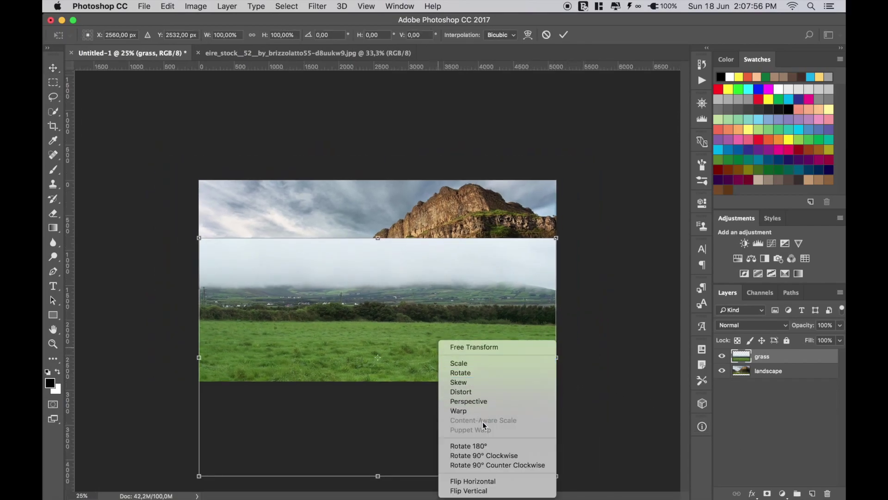
{"action": "left_click", "coordinate": [480, 402]}
{"action": "left_click_drag", "start_coordinate": [556, 475], "coordinate": [676, 427]}
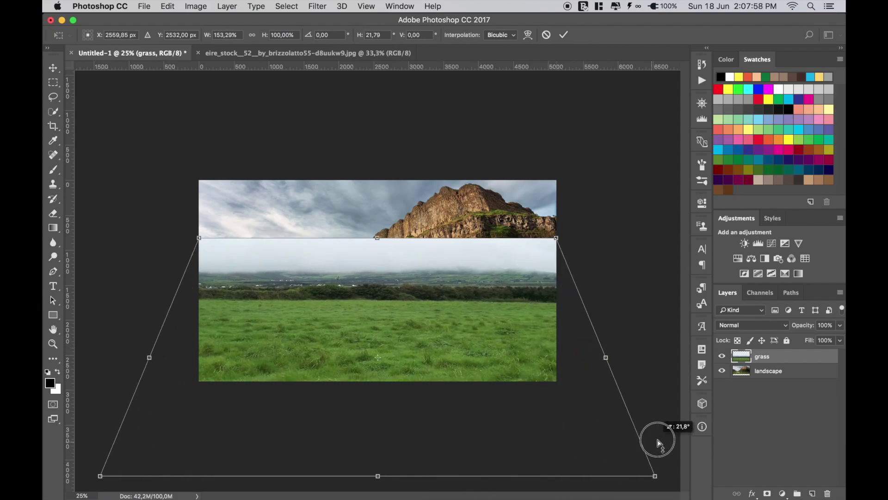
{"action": "left_click_drag", "start_coordinate": [477, 344], "coordinate": [475, 369]}
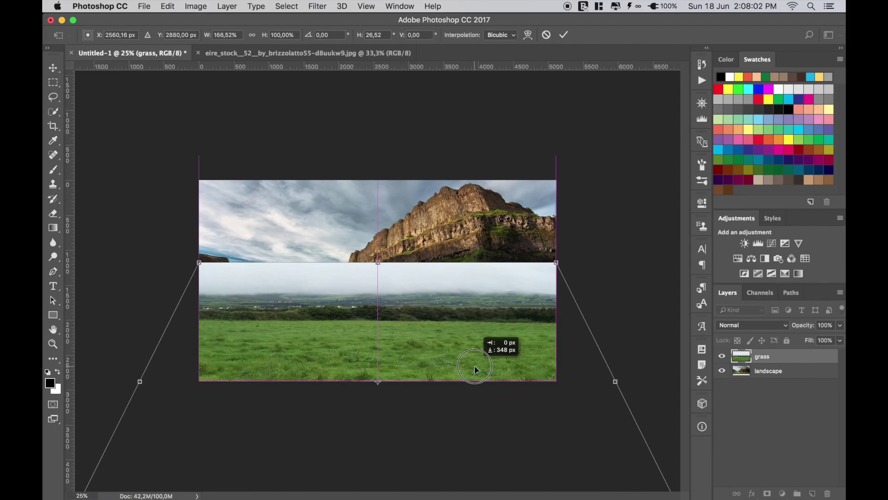
{"action": "left_click_drag", "start_coordinate": [475, 369], "coordinate": [476, 369]}
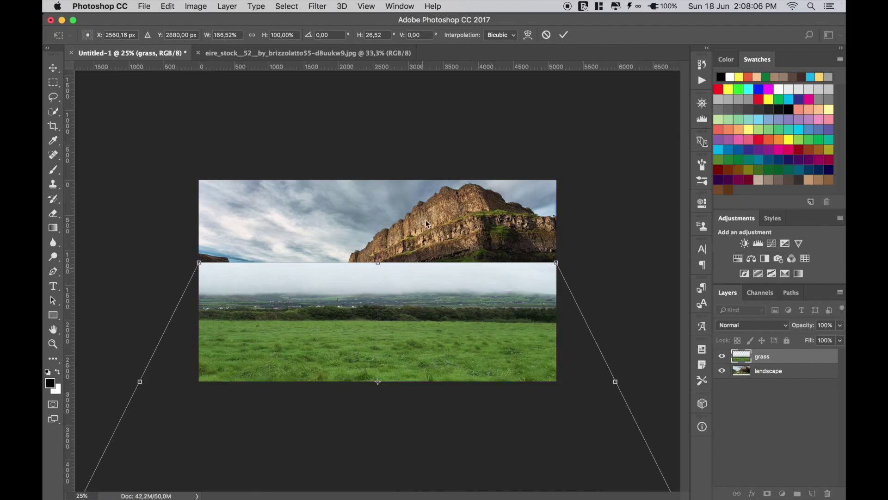
{"action": "left_click", "coordinate": [564, 34]}
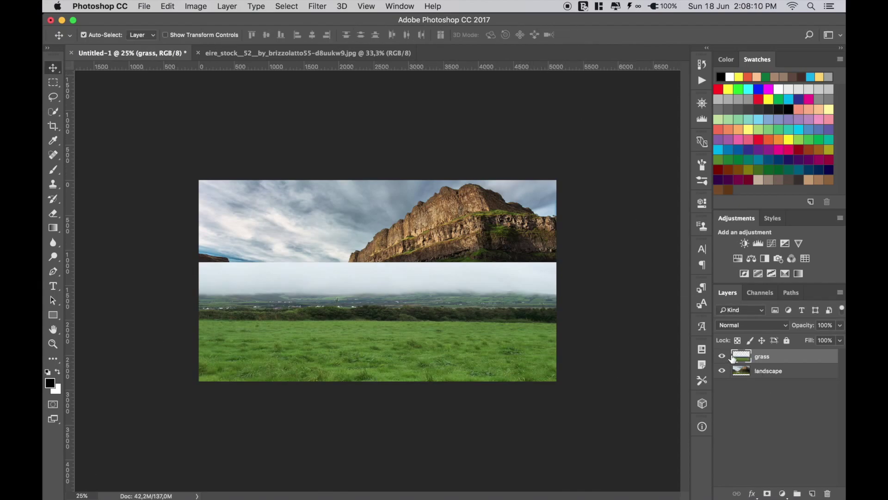
{"action": "key", "text": "ctrl+plus"}
{"action": "key", "text": "ctrl+minus"}
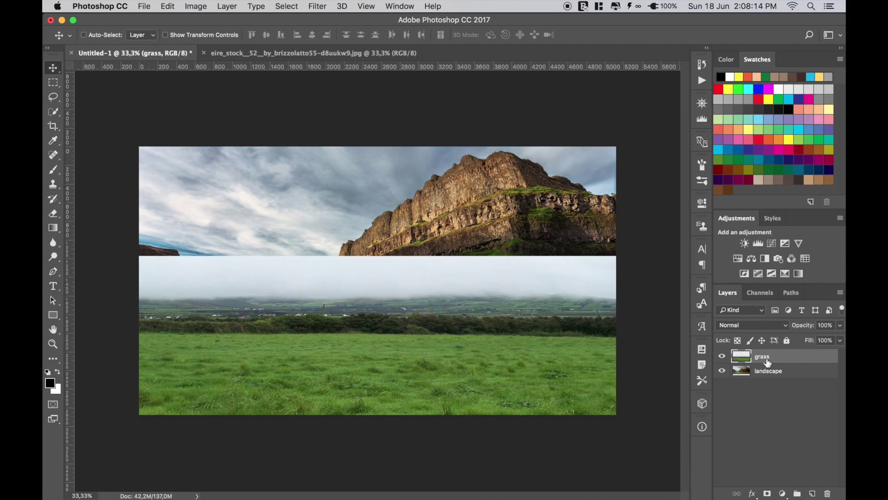
- Add a layer mask to grass and blend its foggy top into the cliffs with a black gradient
{"action": "left_click", "coordinate": [768, 493]}
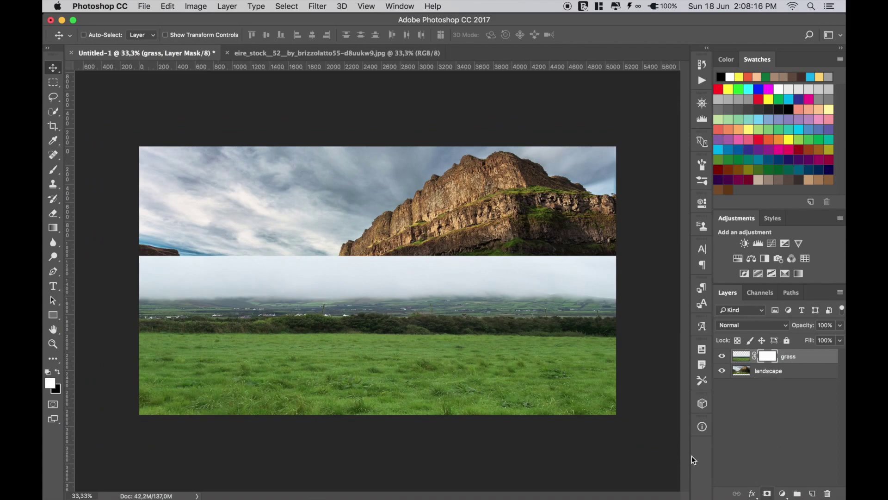
{"action": "left_click", "coordinate": [62, 231]}
{"action": "left_click", "coordinate": [57, 371]}
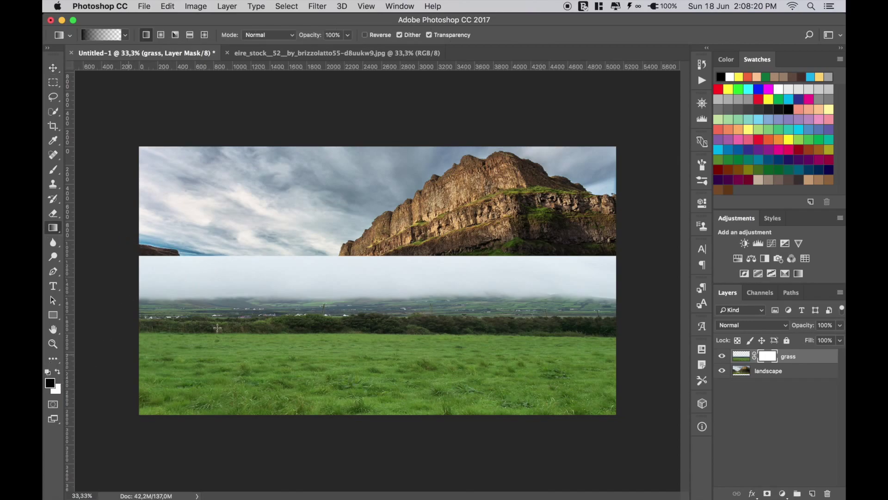
{"action": "left_click_drag", "start_coordinate": [377, 252], "coordinate": [379, 302]}
{"action": "left_click_drag", "start_coordinate": [377, 268], "coordinate": [379, 330]}
{"action": "left_click_drag", "start_coordinate": [378, 289], "coordinate": [382, 338]}
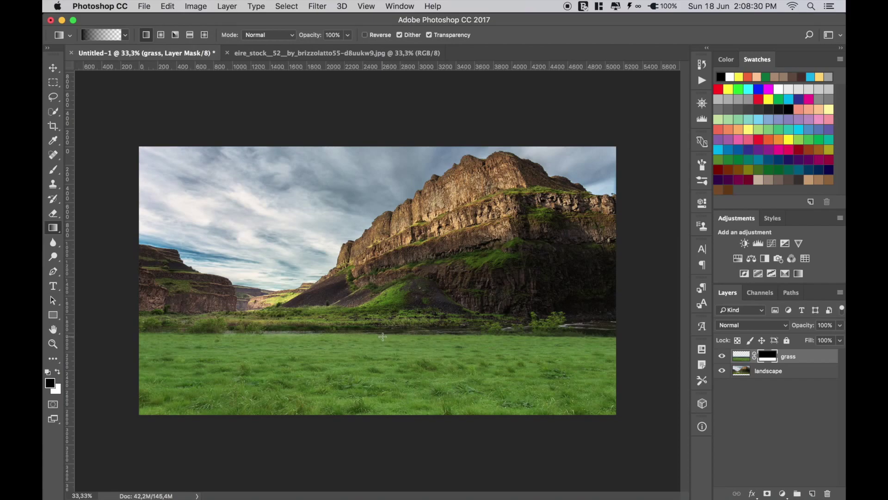
- Raise the grass layer slightly to meet the valley floor, then select the landscape layer
{"action": "key", "text": "v"}
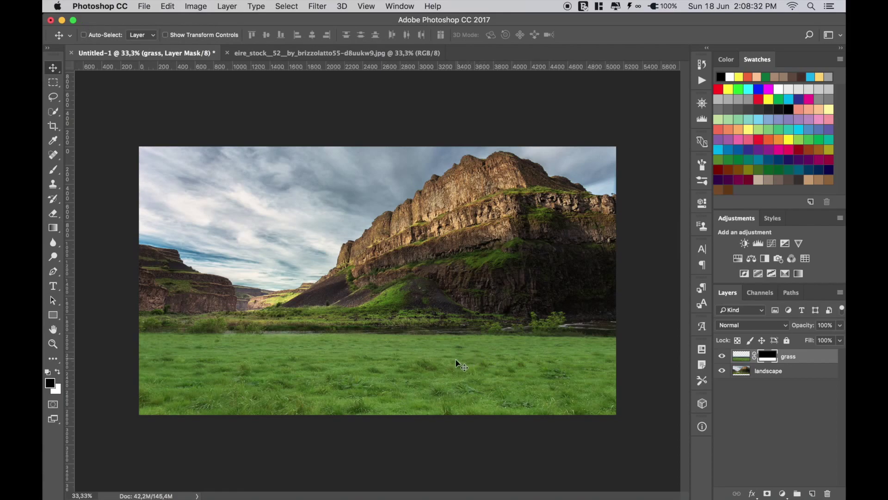
{"action": "mouse_move", "coordinate": [455, 363]}
{"action": "left_mouse_down"}
{"action": "mouse_move", "coordinate": [452, 355]}
{"action": "mouse_move", "coordinate": [426, 361]}
{"action": "left_mouse_up"}
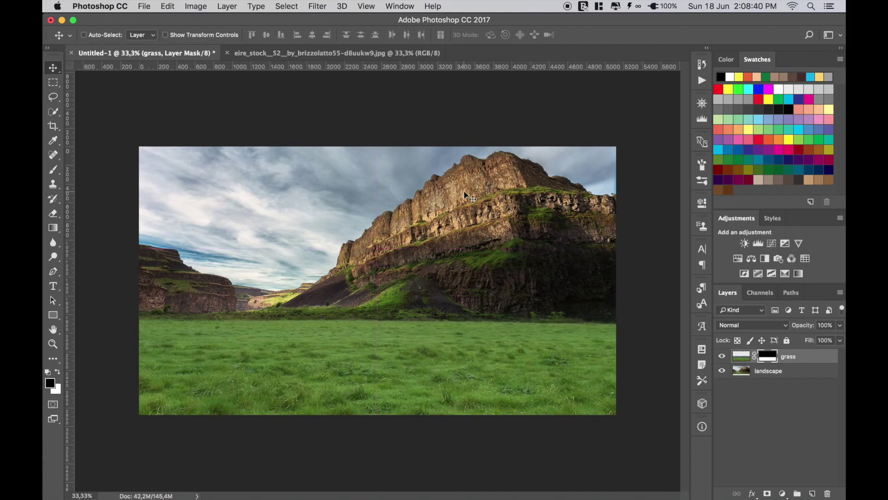
{"action": "left_click", "coordinate": [743, 372]}
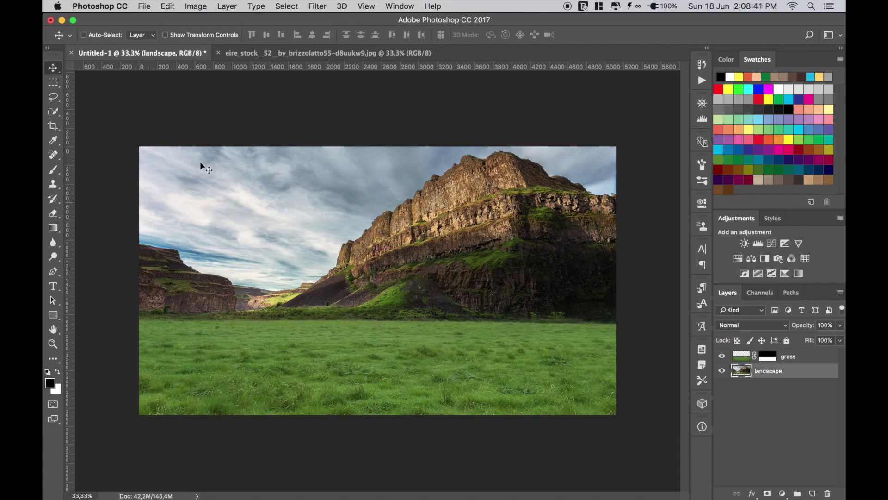
- Set a Clone Stamp source at the cliff base, then start a Quick Selection of the sky
{"action": "left_click", "coordinate": [53, 185]}
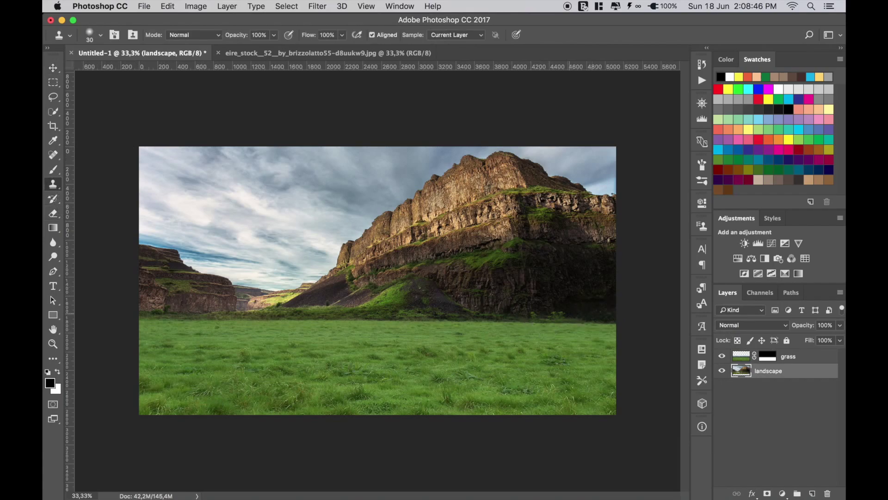
{"action": "left_click", "coordinate": [586, 311], "text": "alt"}
{"action": "left_click", "coordinate": [53, 68]}
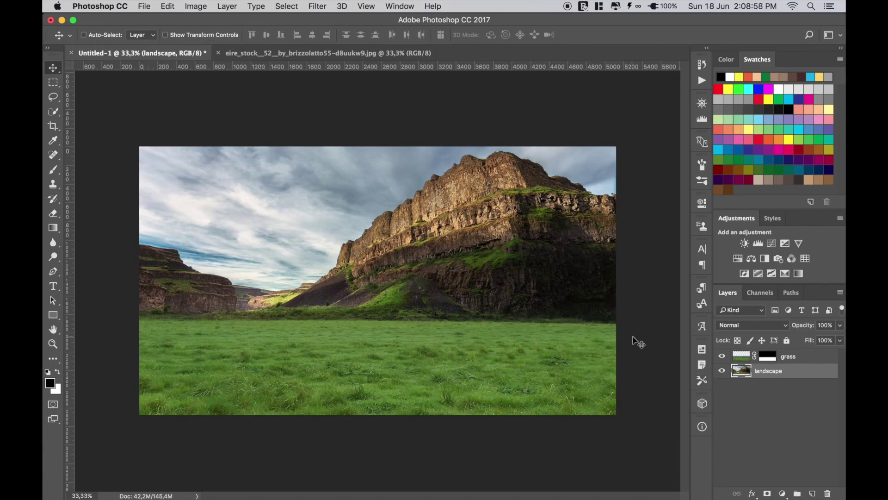
{"action": "left_click", "coordinate": [54, 112]}
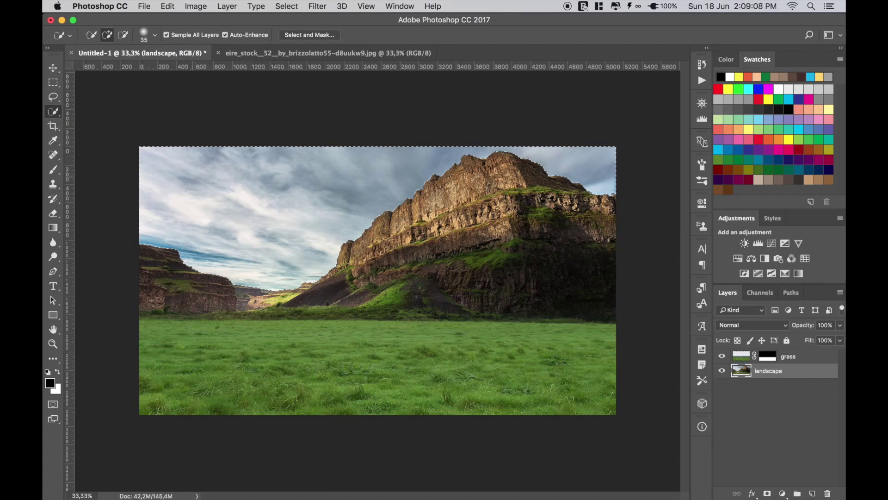
- Copy the sky selection to a new layer and name it clouds
{"action": "key", "text": "ctrl+j"}
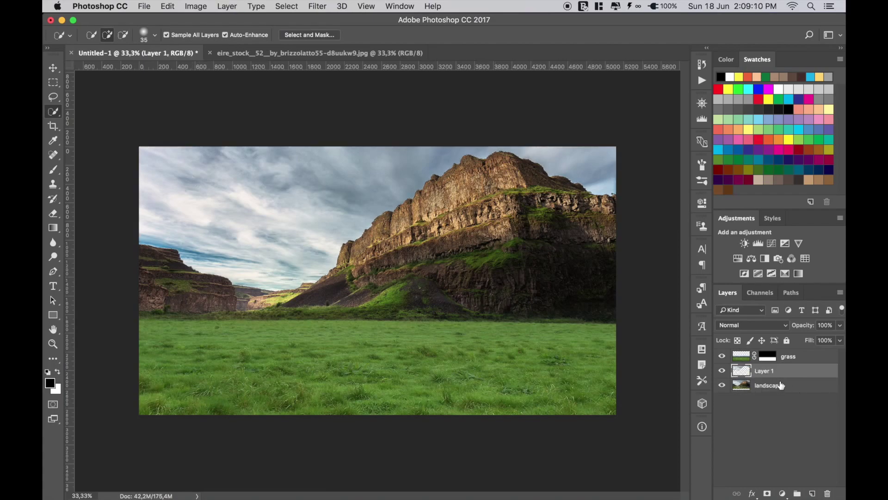
{"action": "double_click", "coordinate": [764, 370]}
{"action": "type", "text": "clouds"}
{"action": "key", "text": "Return"}
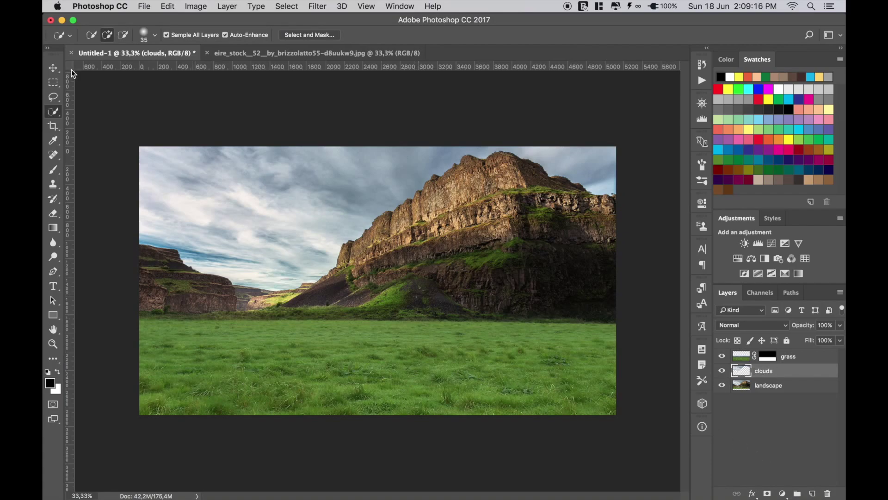
- Apply Camera Raw to clouds: clarity -100, highlights -100, shadows +23, contrast +33, vibrance -15
{"action": "key", "text": "v"}
{"action": "left_click", "coordinate": [325, 11]}
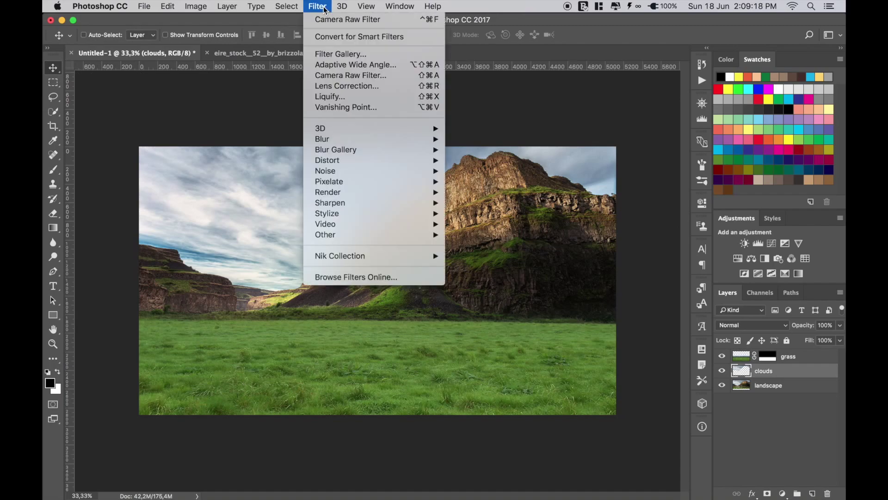
{"action": "left_click", "coordinate": [402, 76]}
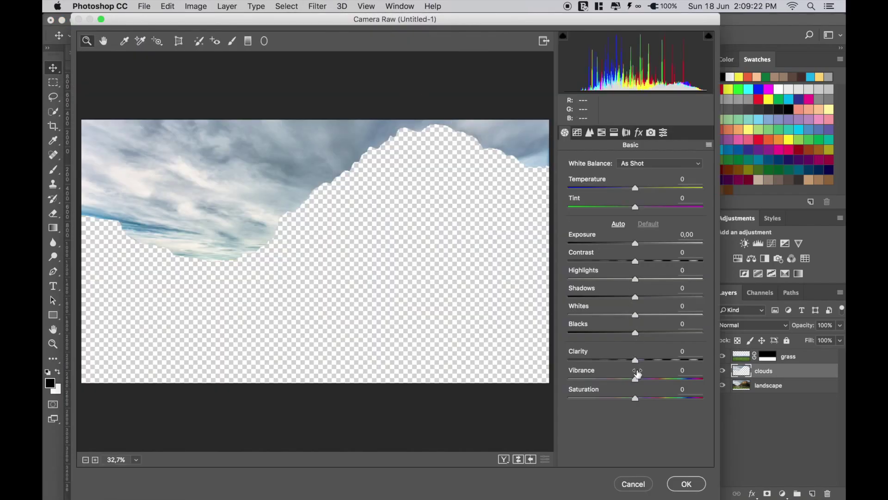
{"action": "left_click_drag", "start_coordinate": [587, 360], "coordinate": [519, 357]}
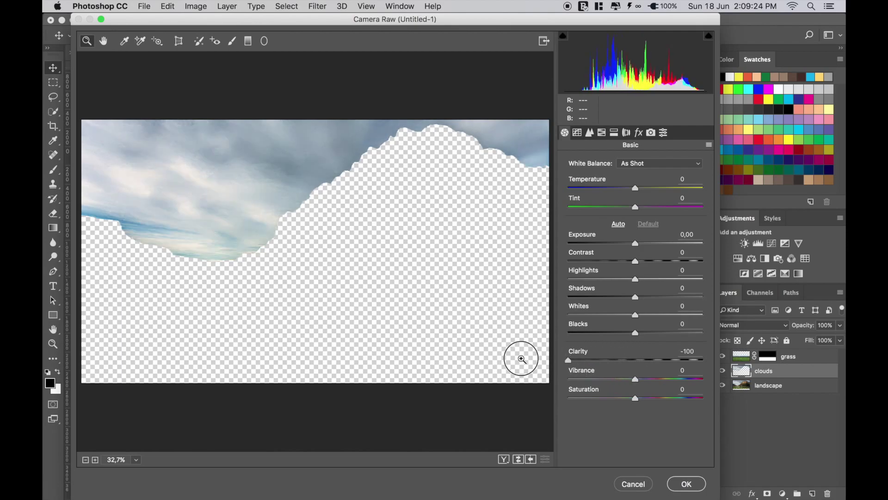
{"action": "left_click_drag", "start_coordinate": [636, 277], "coordinate": [570, 279]}
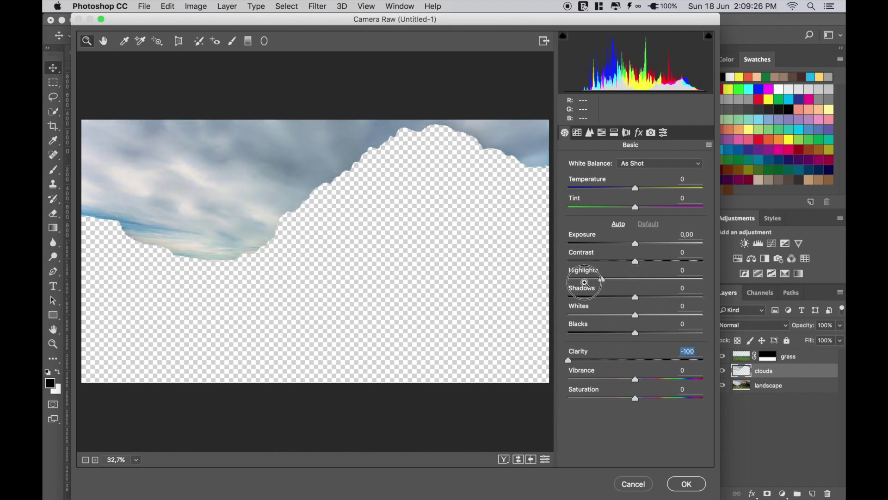
{"action": "mouse_move", "coordinate": [639, 301]}
{"action": "left_mouse_down"}
{"action": "mouse_move", "coordinate": [650, 301]}
{"action": "mouse_move", "coordinate": [620, 316]}
{"action": "mouse_move", "coordinate": [620, 333]}
{"action": "left_mouse_up"}
{"action": "left_click_drag", "start_coordinate": [636, 263], "coordinate": [657, 262]}
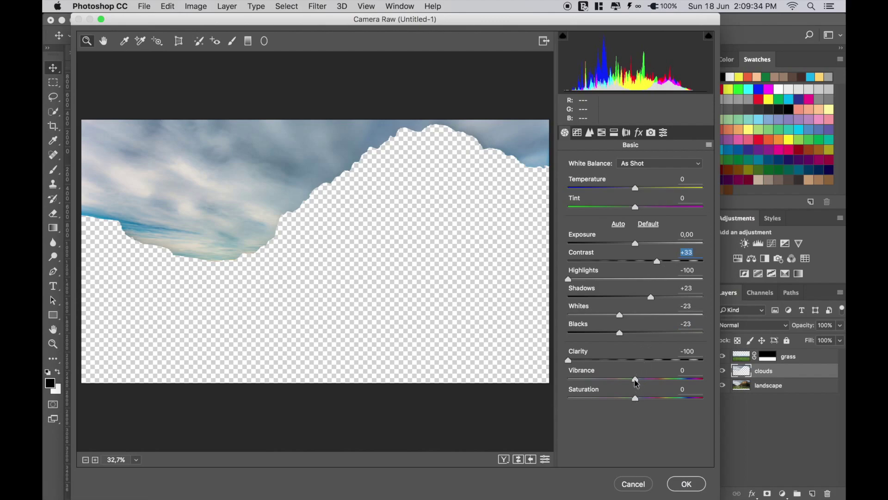
{"action": "left_click_drag", "start_coordinate": [636, 380], "coordinate": [625, 382]}
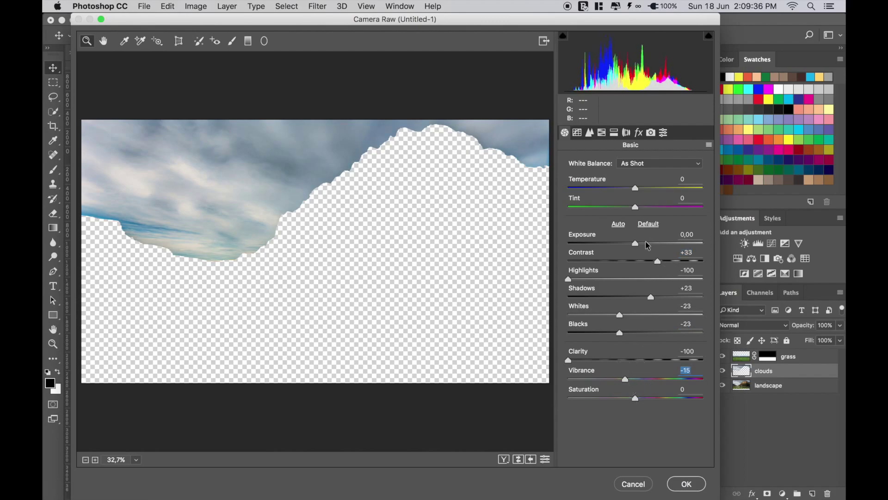
{"action": "left_click", "coordinate": [687, 484]}
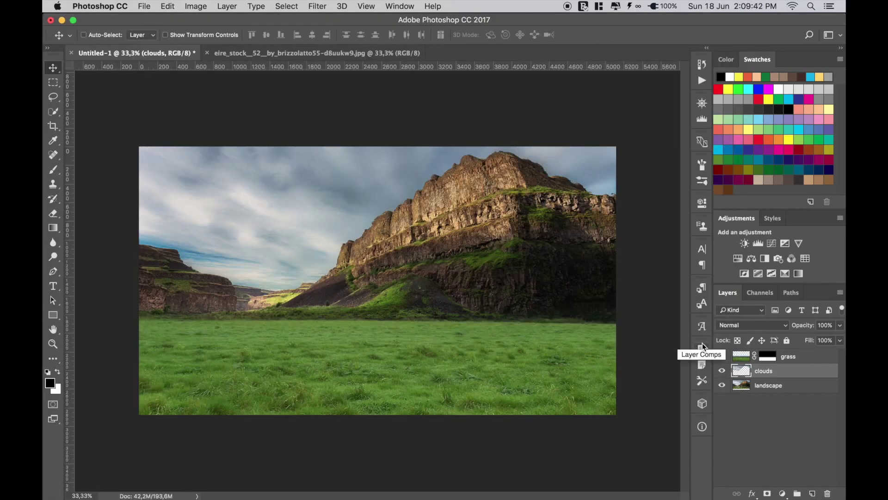
- Add a Hue/Saturation layer clipped to landscape with saturation -18
{"action": "left_click", "coordinate": [744, 362]}
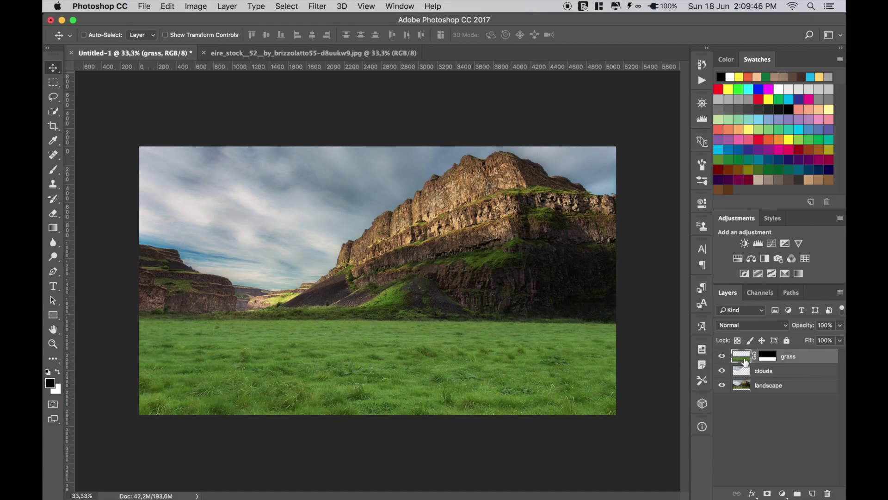
{"action": "left_click", "coordinate": [746, 384]}
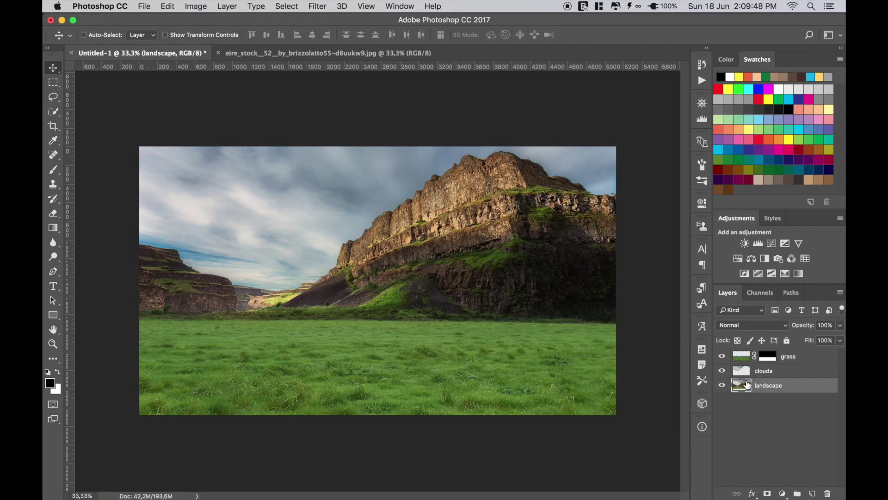
{"action": "left_click", "coordinate": [782, 493]}
{"action": "left_click", "coordinate": [783, 371]}
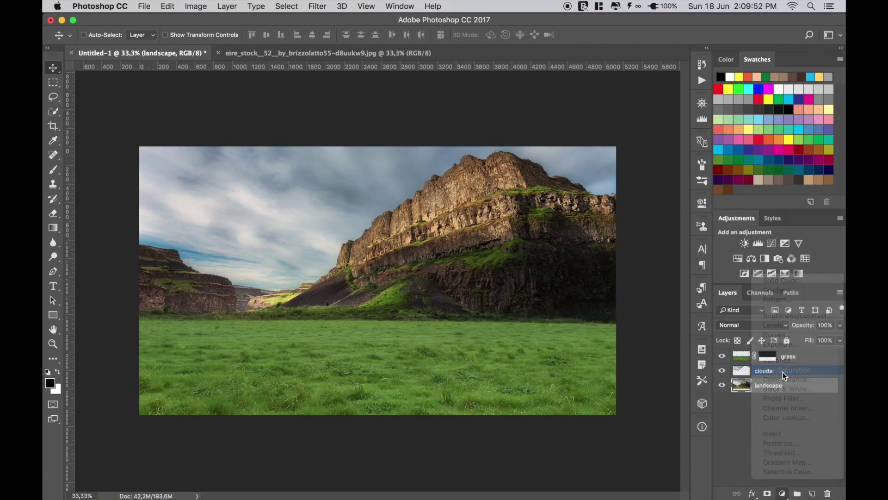
{"action": "left_click", "coordinate": [603, 387]}
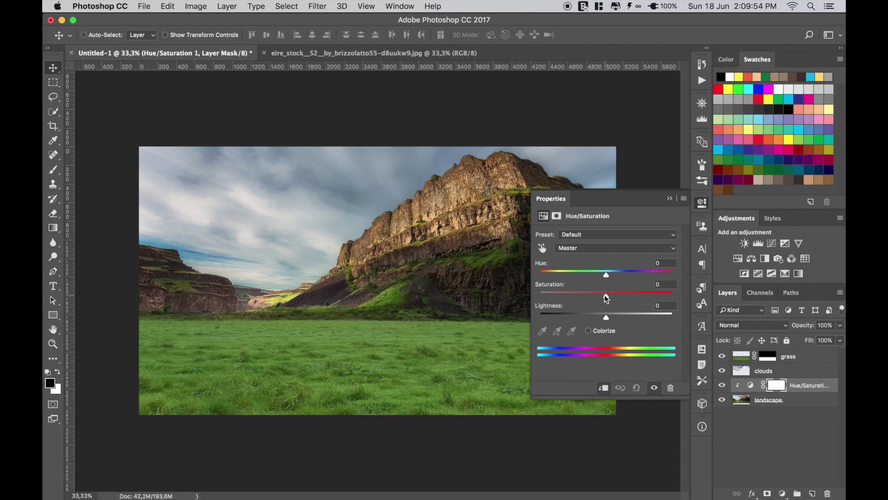
{"action": "left_click_drag", "start_coordinate": [606, 295], "coordinate": [595, 296]}
{"action": "left_click", "coordinate": [671, 200]}
- Add a Hue/Saturation layer clipped to grass with saturation -16, then close the eire_stock image
{"action": "left_click", "coordinate": [745, 361]}
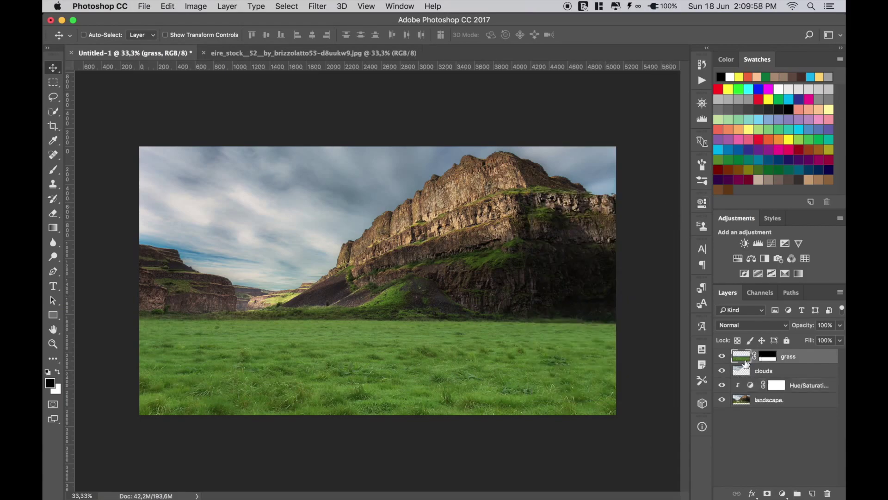
{"action": "left_click", "coordinate": [783, 493]}
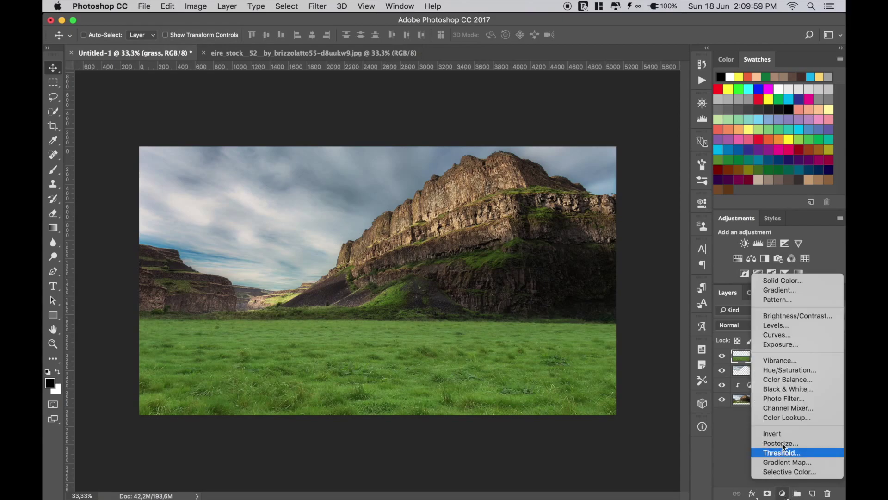
{"action": "left_click", "coordinate": [780, 371]}
{"action": "left_click", "coordinate": [604, 388]}
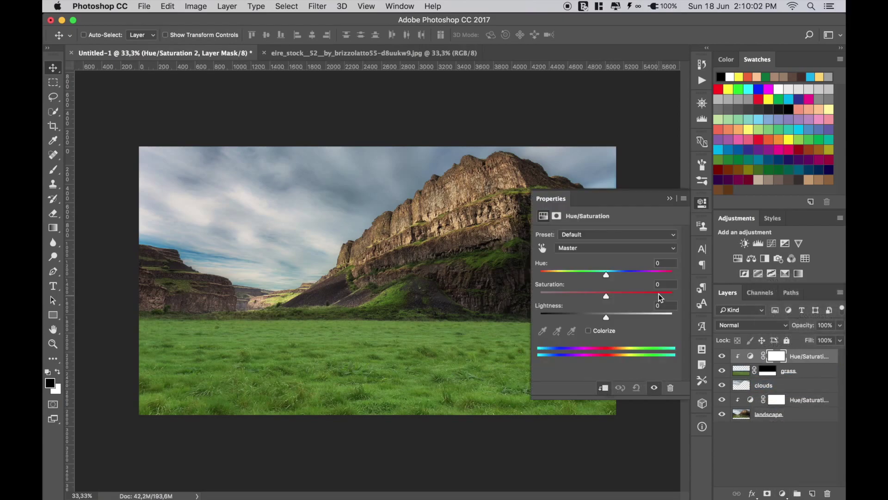
{"action": "left_click_drag", "start_coordinate": [606, 296], "coordinate": [596, 300]}
{"action": "left_click", "coordinate": [669, 198]}
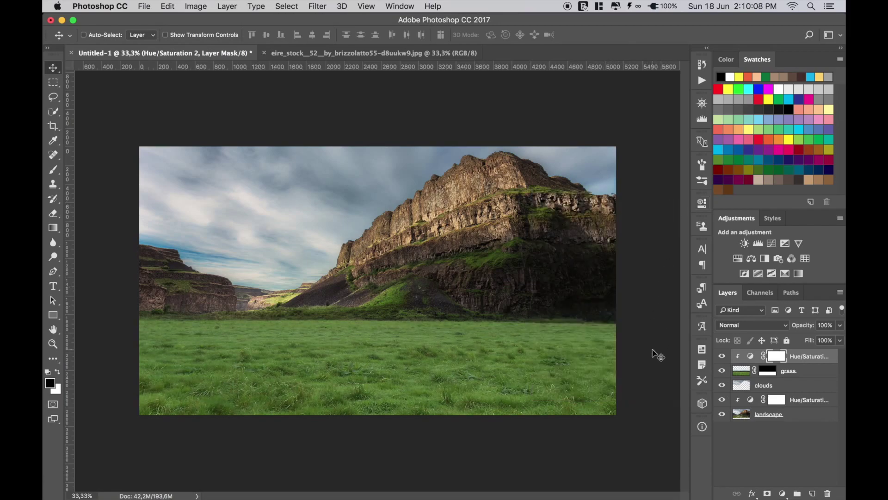
{"action": "left_click", "coordinate": [263, 52]}
- Open the bear_grizzly_3 PSD and drag its bear layer into the Untitled-1 composite
{"action": "left_click", "coordinate": [743, 358]}
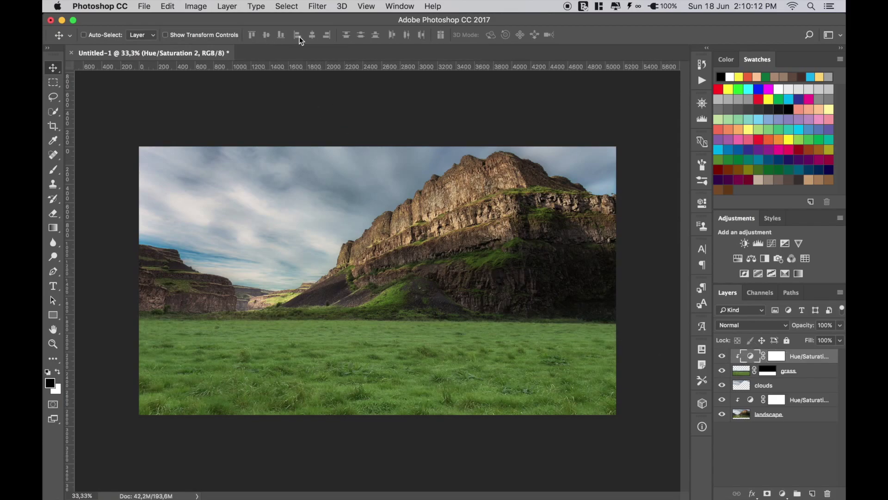
{"action": "right_click", "coordinate": [303, 48]}
{"action": "left_click", "coordinate": [329, 103]}
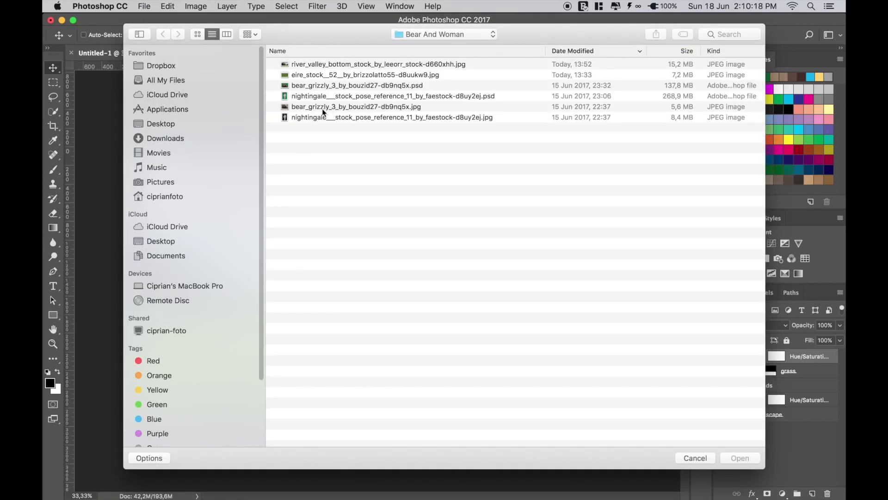
{"action": "double_click", "coordinate": [319, 85]}
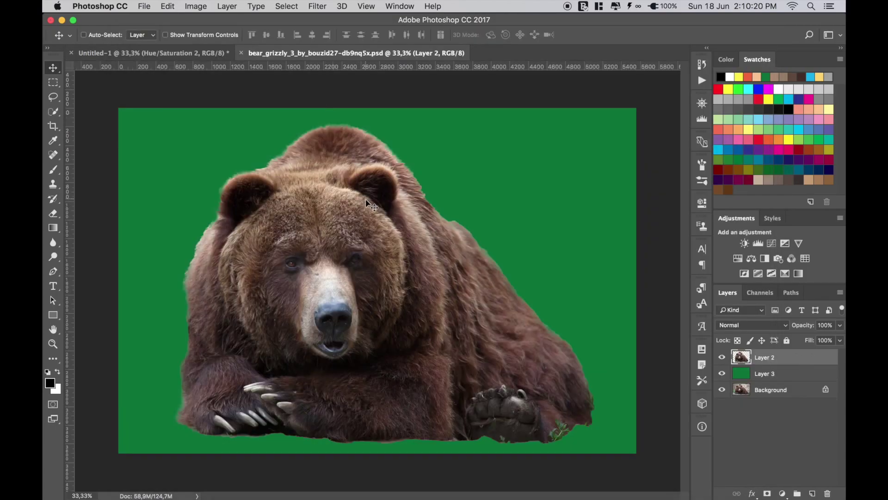
{"action": "mouse_move", "coordinate": [377, 266]}
{"action": "left_mouse_down"}
{"action": "mouse_move", "coordinate": [194, 49]}
{"action": "mouse_move", "coordinate": [325, 290]}
{"action": "left_mouse_up"}
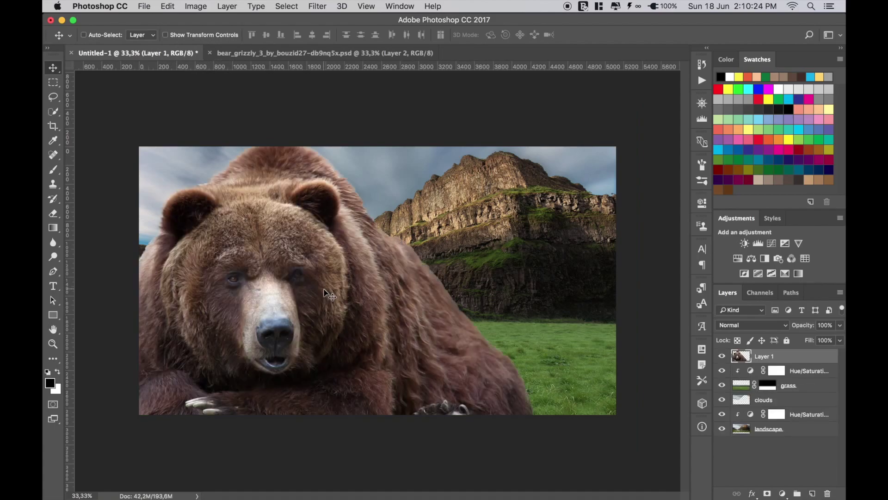
- Scale the bear down to about 32% and place it on the grass at lower left
{"action": "key", "text": "ctrl+t"}
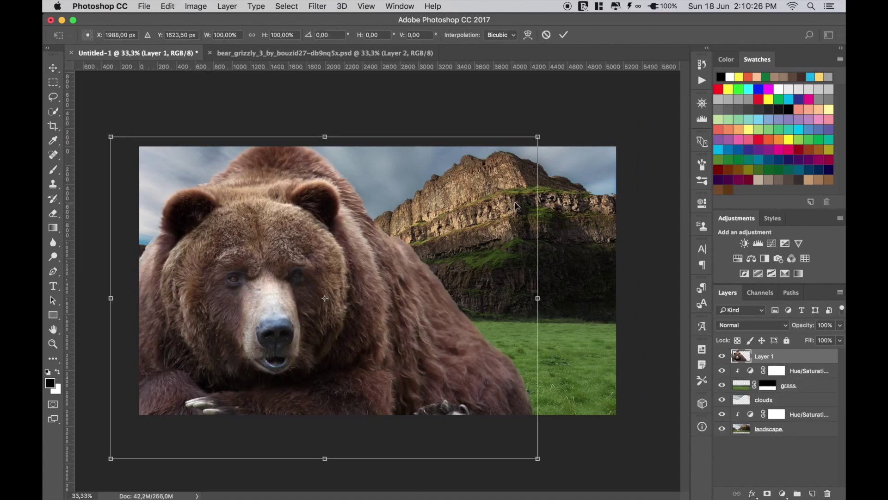
{"action": "left_click_drag", "start_coordinate": [538, 137], "coordinate": [402, 239]}
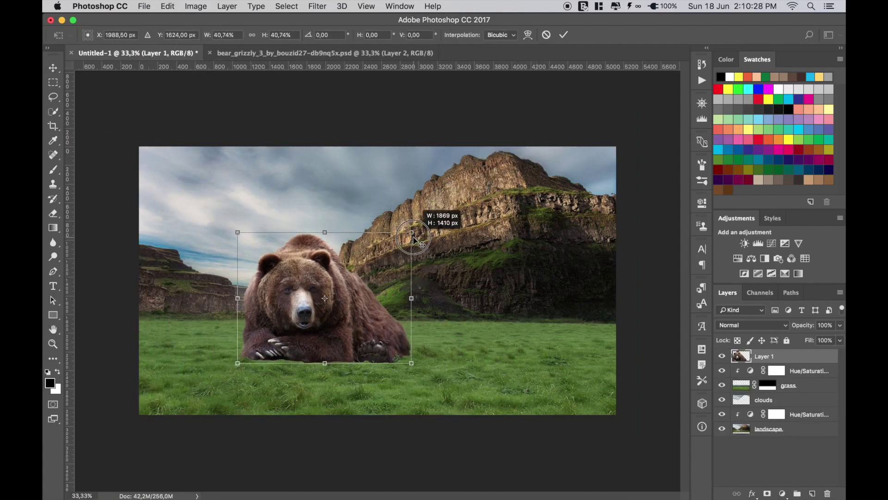
{"action": "left_click_drag", "start_coordinate": [308, 286], "coordinate": [273, 317]}
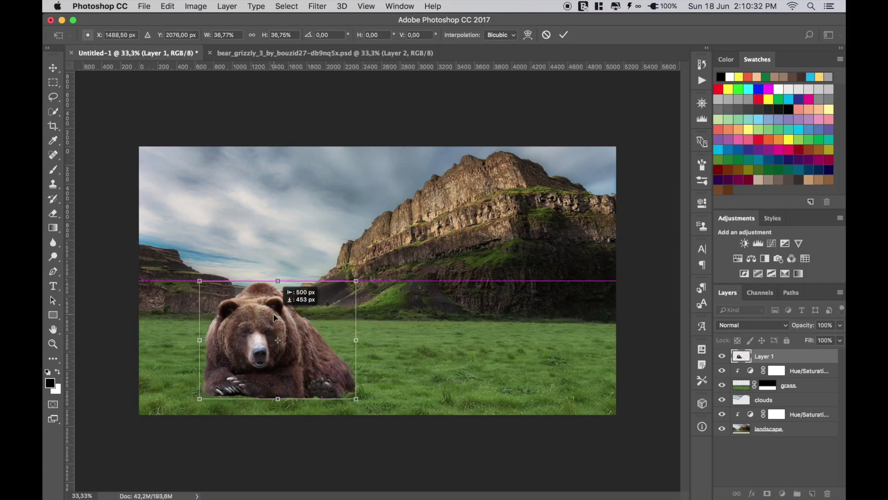
{"action": "left_click_drag", "start_coordinate": [356, 280], "coordinate": [347, 290]}
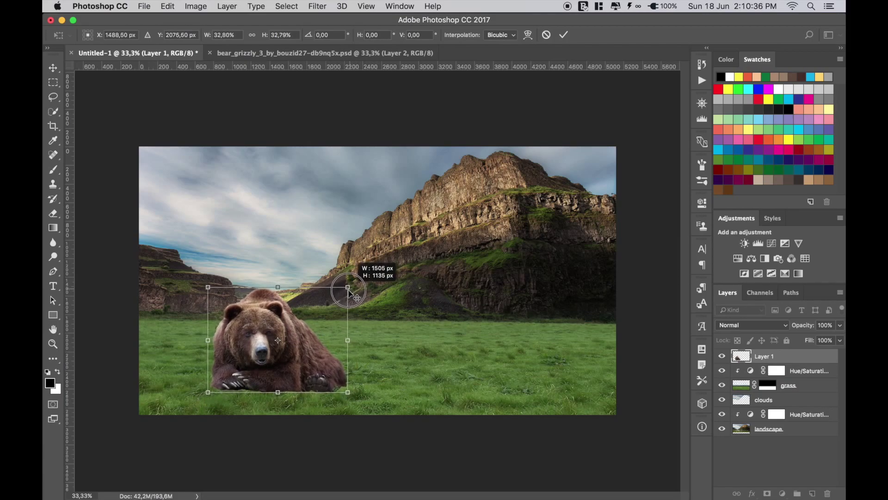
{"action": "left_click_drag", "start_coordinate": [348, 291], "coordinate": [347, 290]}
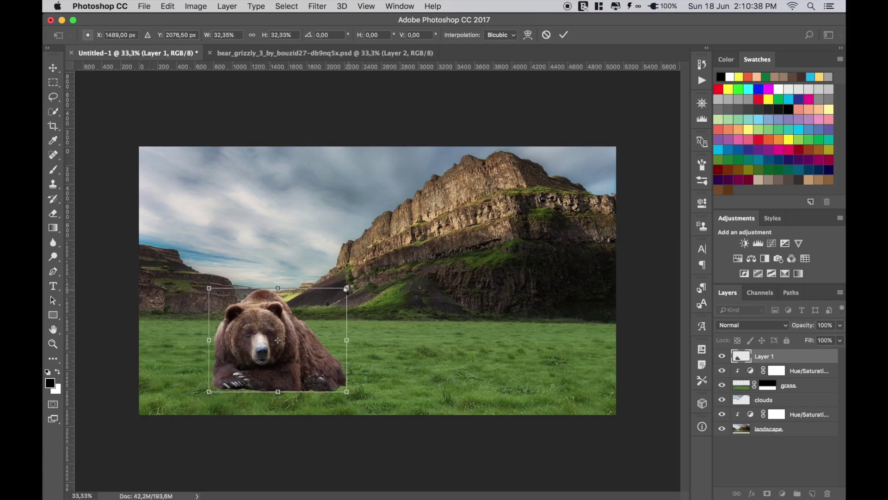
{"action": "key", "text": "Return"}
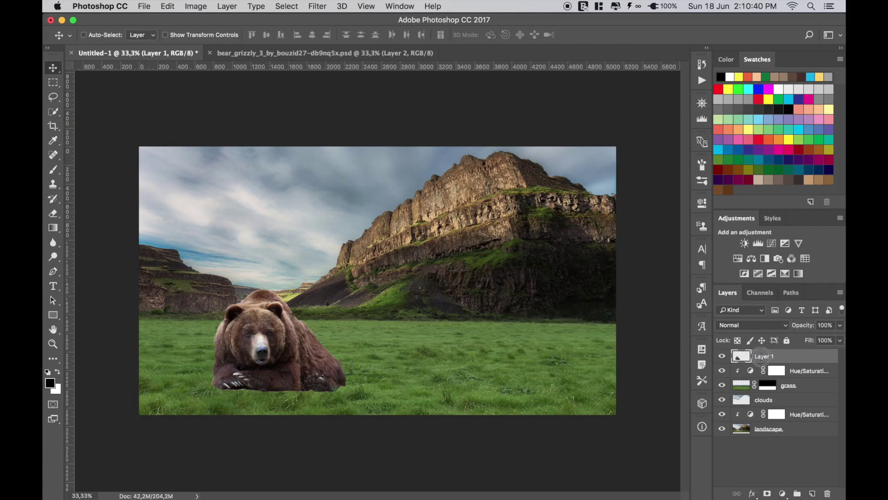
- Rename Layer 1 to bear
{"action": "double_click", "coordinate": [761, 357]}
{"action": "type", "text": "bear"}
{"action": "key", "text": "Return"}
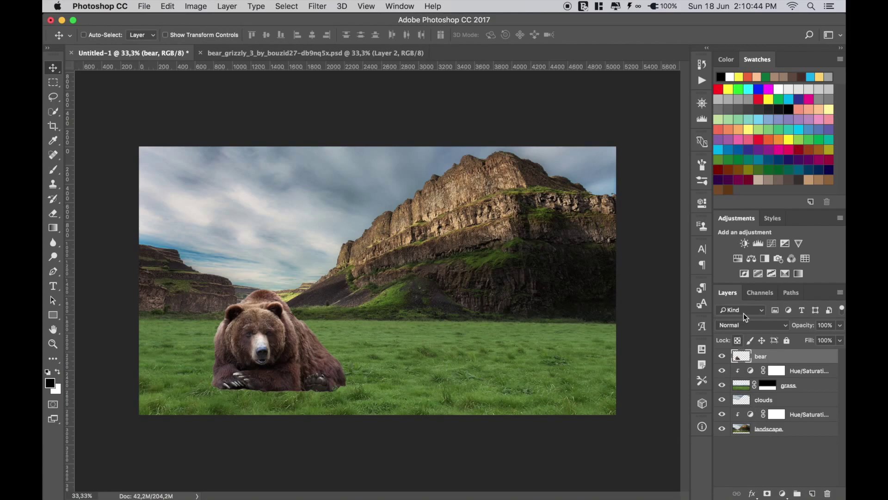
- Clip a Hue/Saturation adjustment at Saturation -22 to the bear, then add an empty Layer 1 above bear
{"action": "left_click", "coordinate": [738, 258]}
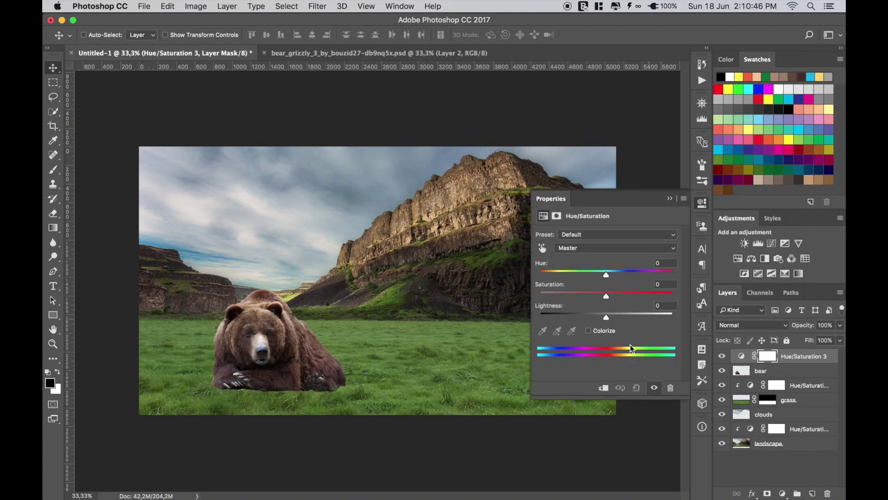
{"action": "left_click", "coordinate": [603, 389]}
{"action": "left_click_drag", "start_coordinate": [606, 296], "coordinate": [592, 296]}
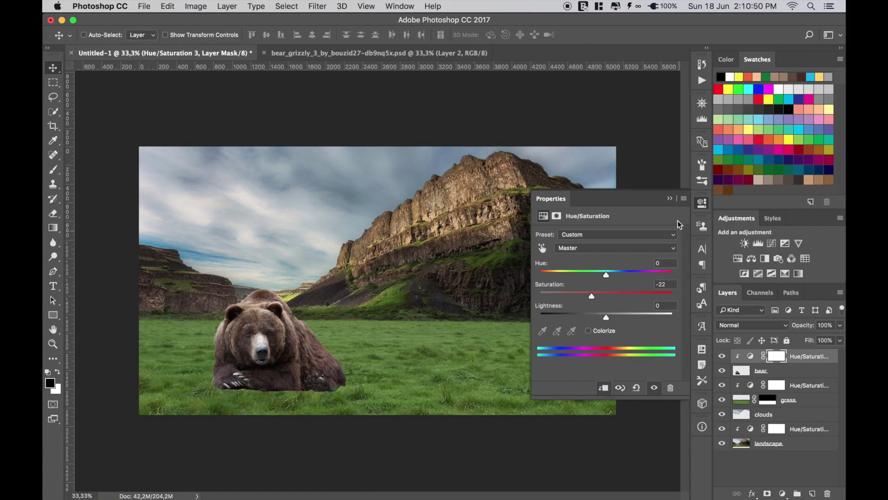
{"action": "left_click", "coordinate": [670, 199]}
{"action": "left_click", "coordinate": [737, 370]}
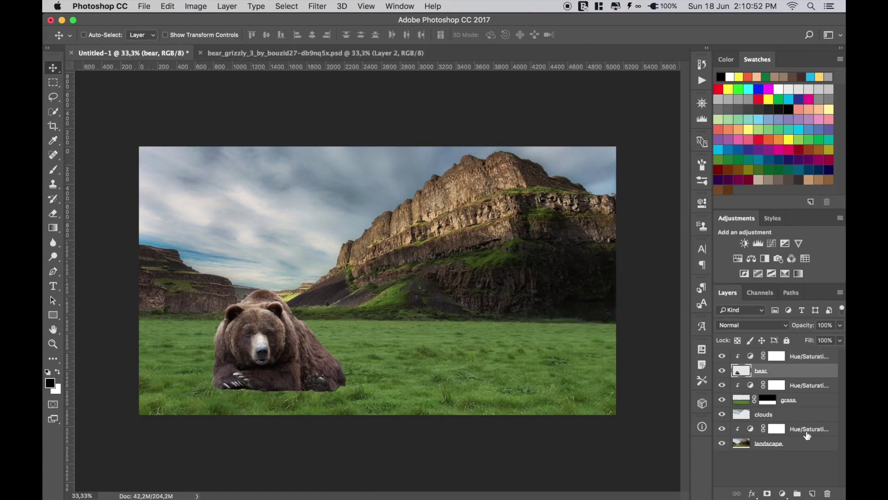
{"action": "left_click", "coordinate": [814, 492]}
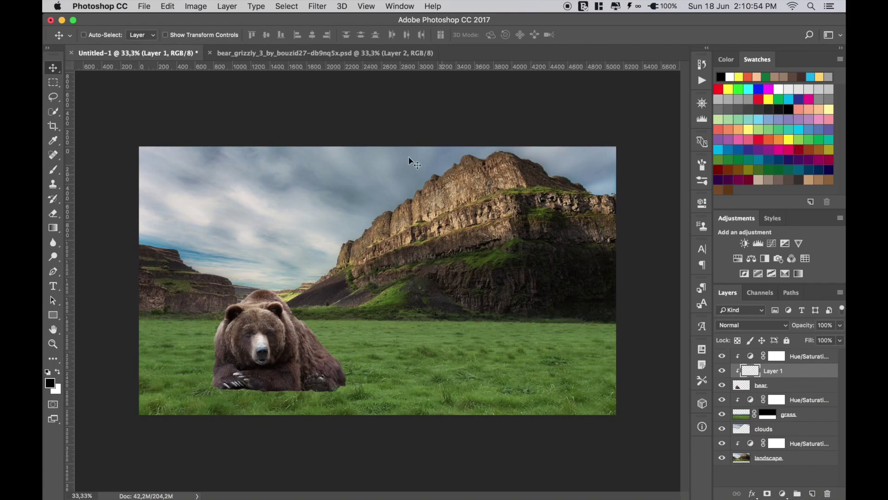
- Fill Layer 1 with 50% gray and set its blend mode to Overlay
{"action": "left_click", "coordinate": [144, 6]}
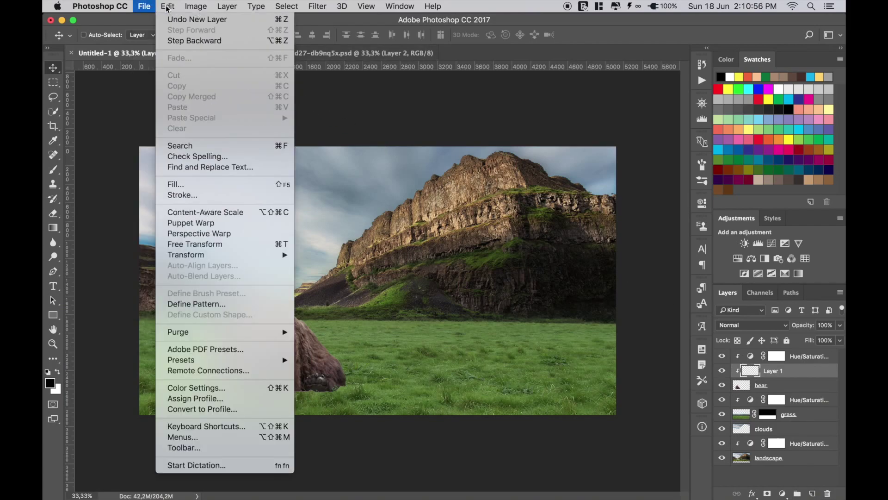
{"action": "left_click", "coordinate": [179, 184]}
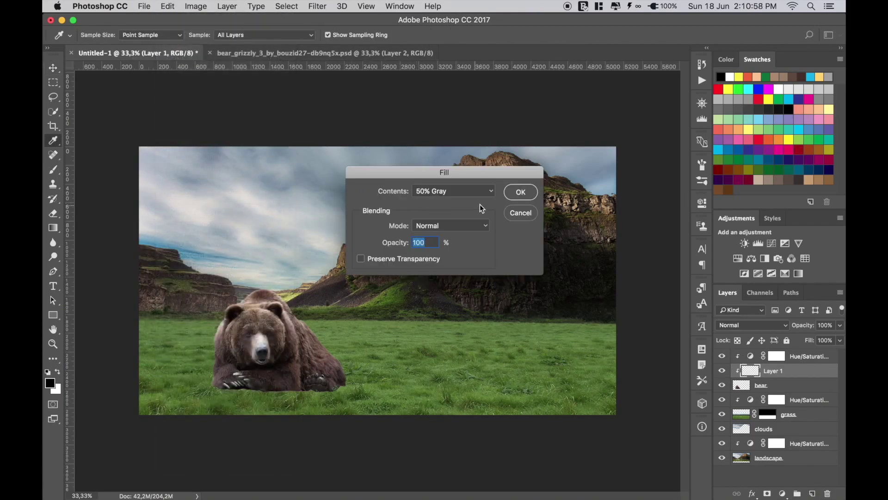
{"action": "left_click", "coordinate": [530, 193]}
{"action": "left_click", "coordinate": [750, 326]}
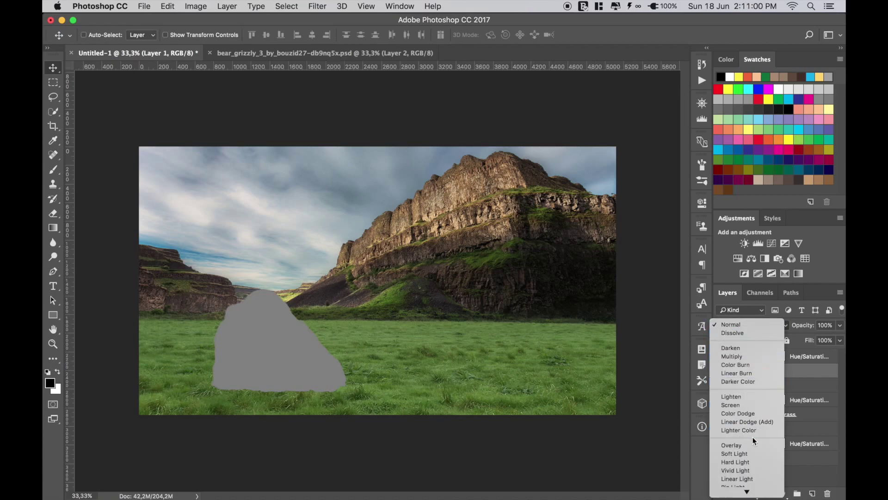
{"action": "left_click", "coordinate": [740, 442]}
- Burn darker shading onto the bear with the Burn tool at about 49% exposure
{"action": "left_click", "coordinate": [54, 256]}
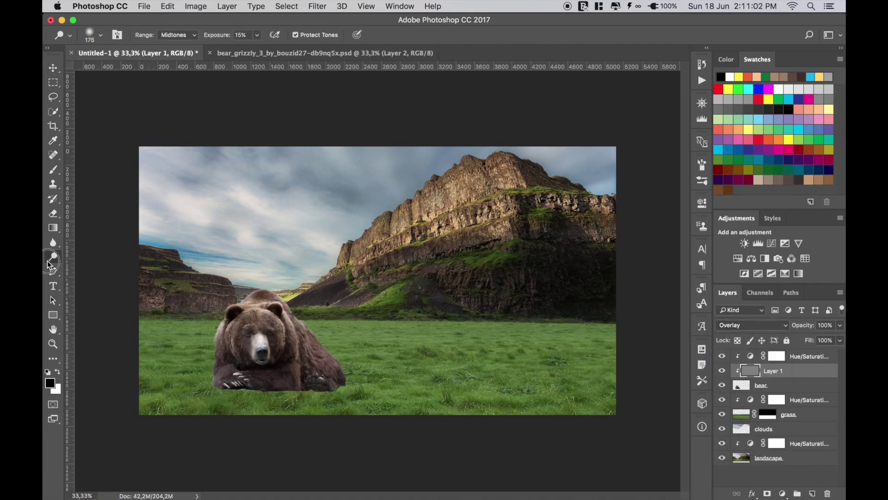
{"action": "right_click", "coordinate": [53, 257]}
{"action": "left_click", "coordinate": [77, 265]}
{"action": "left_click_drag", "start_coordinate": [214, 39], "coordinate": [195, 39]}
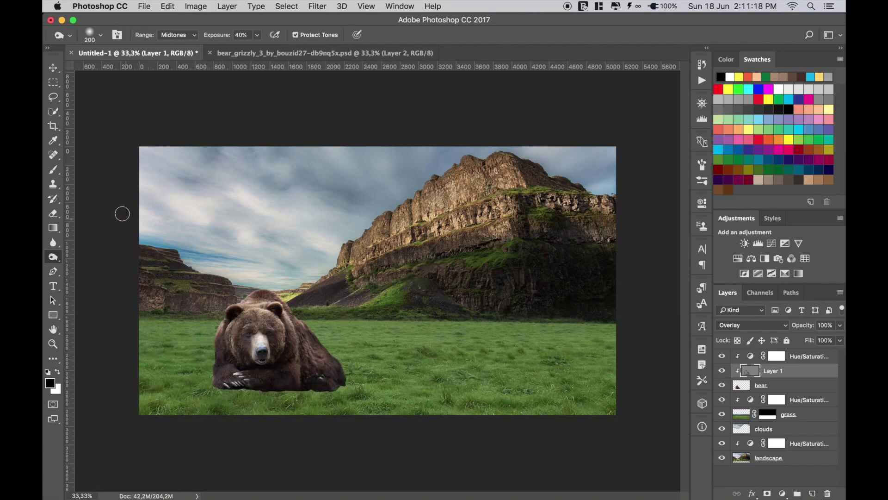
- Return to the Move tool and select the bear's Hue/Saturation adjustment layer
{"action": "left_click", "coordinate": [55, 66]}
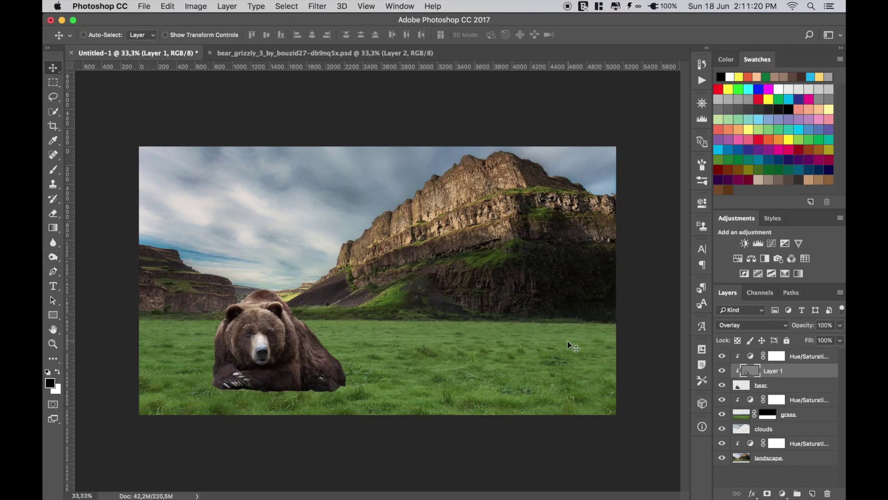
{"action": "left_click", "coordinate": [742, 387]}
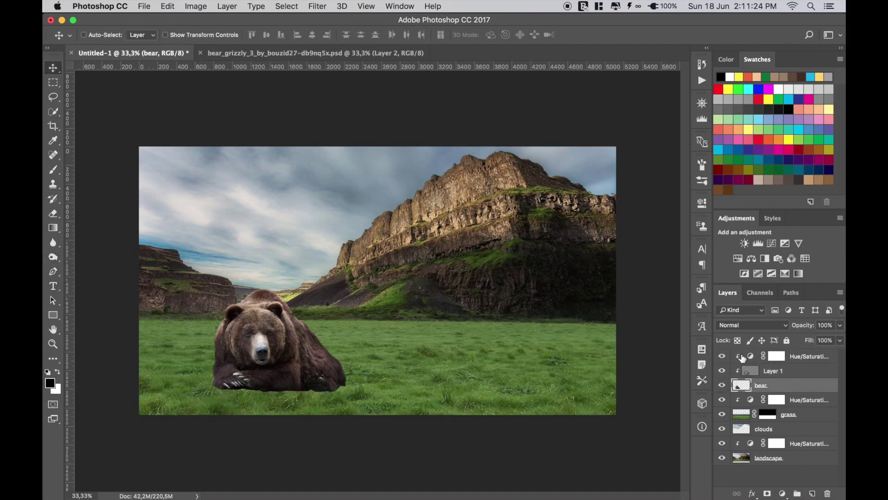
{"action": "left_click", "coordinate": [741, 357]}
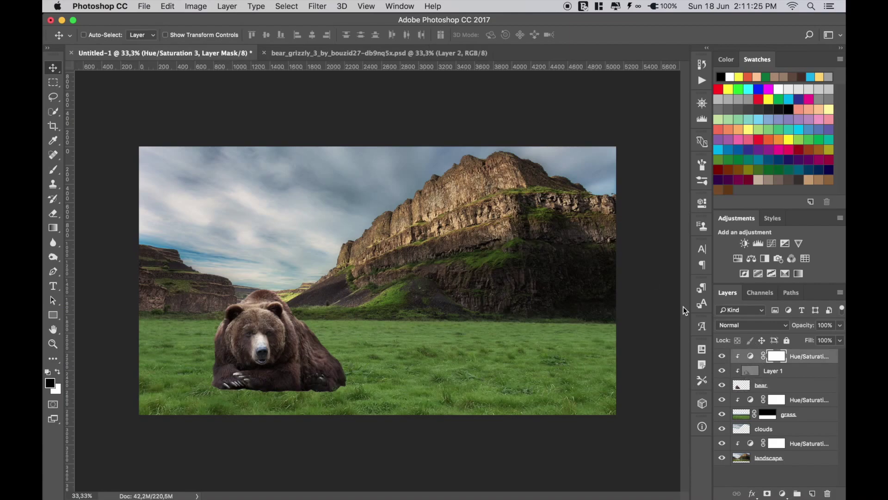
- Open the nightingale stock pose PSD and drag the woman into the bear composite
{"action": "right_click", "coordinate": [283, 52]}
{"action": "left_click", "coordinate": [313, 101]}
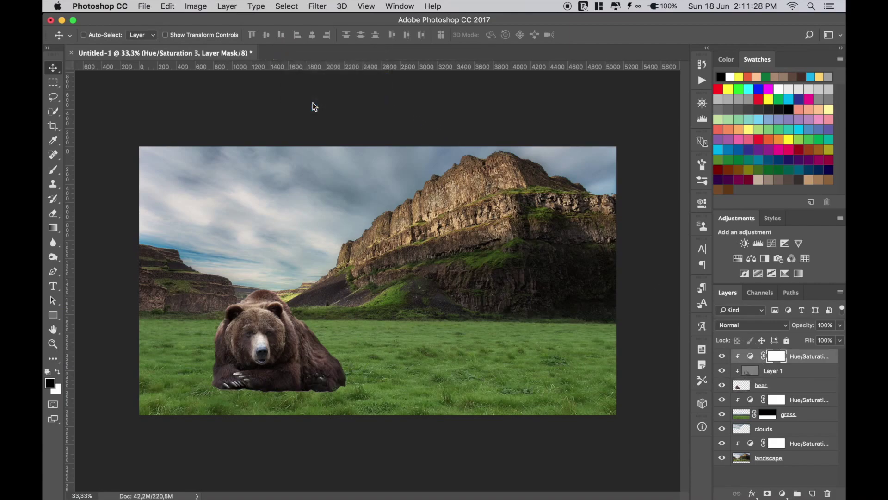
{"action": "left_click", "coordinate": [315, 97]}
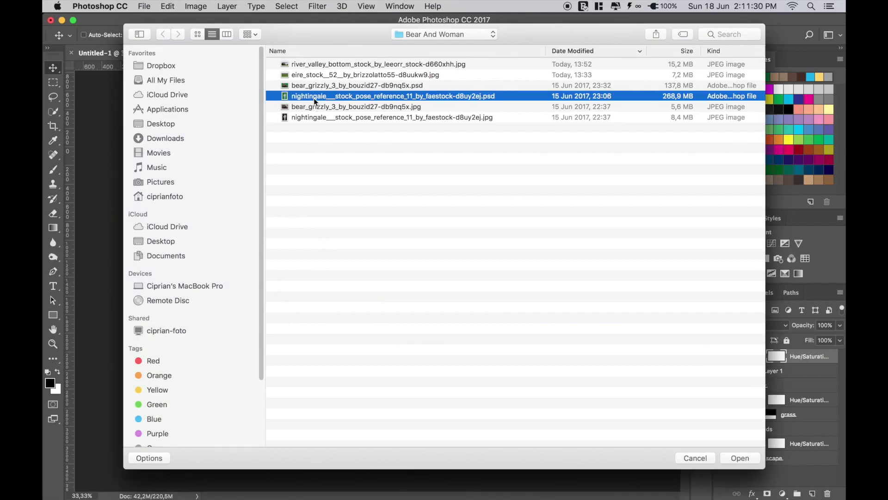
{"action": "double_click", "coordinate": [314, 97]}
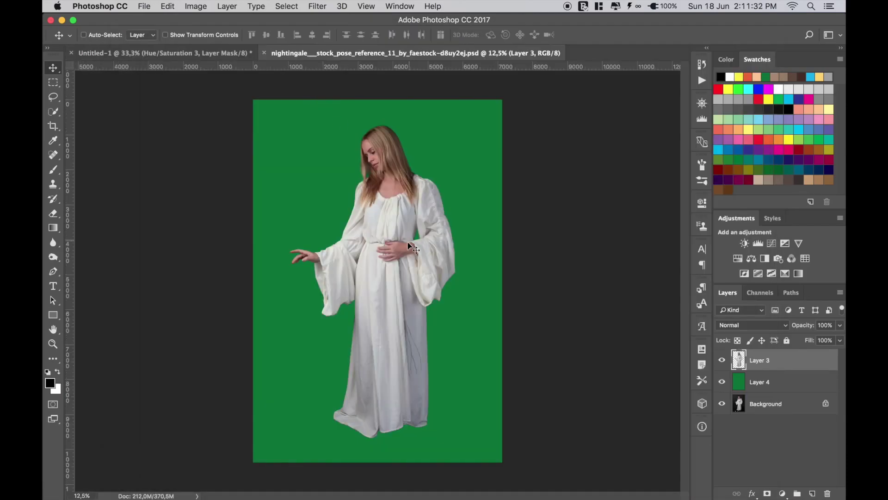
{"action": "mouse_move", "coordinate": [379, 230]}
{"action": "left_mouse_down"}
{"action": "mouse_move", "coordinate": [364, 217]}
{"action": "mouse_move", "coordinate": [386, 206]}
{"action": "left_mouse_up"}
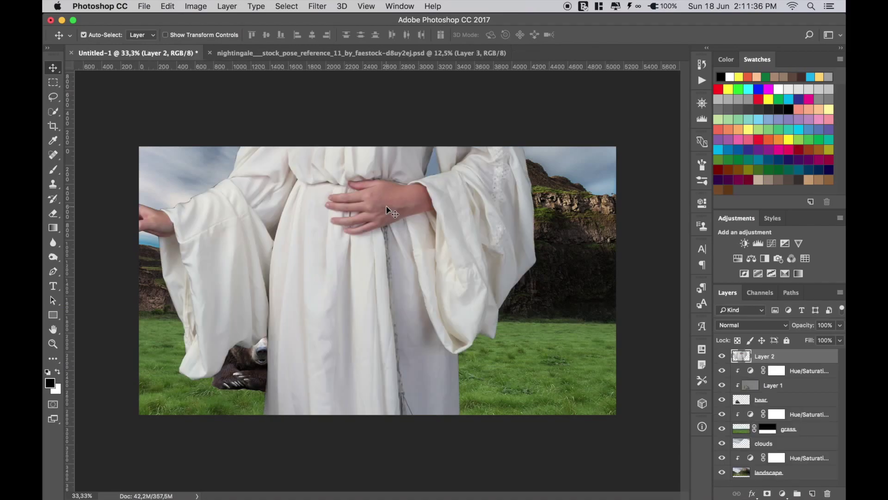
- Scale the woman down to about 19% and position her on the grass beside the bear
{"action": "key", "text": "super+minus"}
{"action": "key", "text": "super+minus"}
{"action": "key", "text": "super+minus"}
{"action": "key", "text": "super+t"}
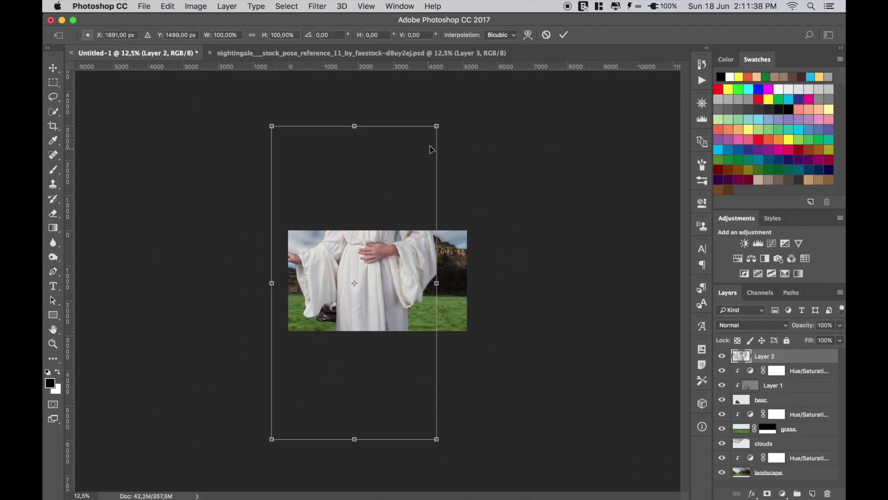
{"action": "left_click_drag", "start_coordinate": [437, 127], "coordinate": [373, 245]}
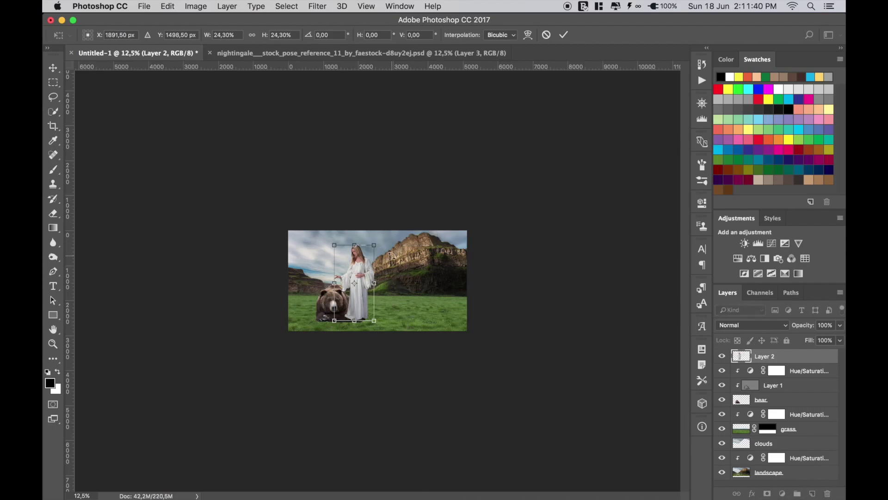
{"action": "key", "text": "super+0"}
{"action": "mouse_move", "coordinate": [315, 322]}
{"action": "left_mouse_down"}
{"action": "mouse_move", "coordinate": [382, 334]}
{"action": "mouse_move", "coordinate": [373, 334]}
{"action": "left_mouse_up"}
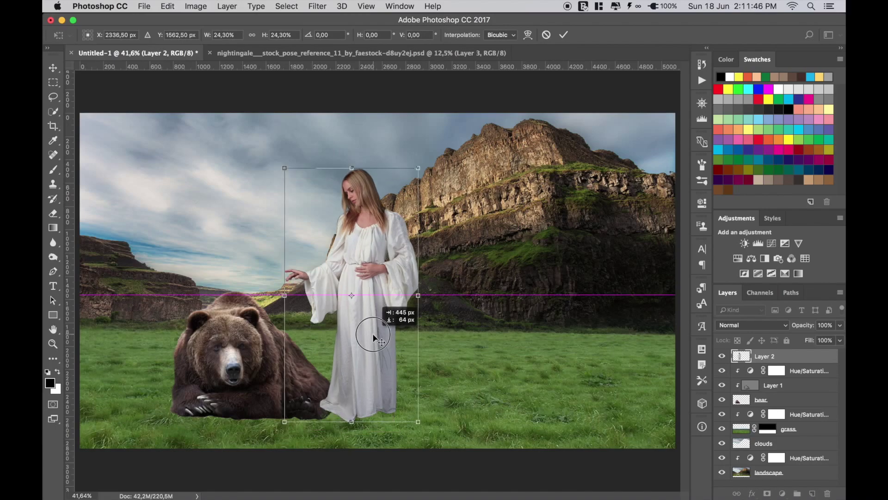
{"action": "left_click_drag", "start_coordinate": [373, 335], "coordinate": [373, 335]}
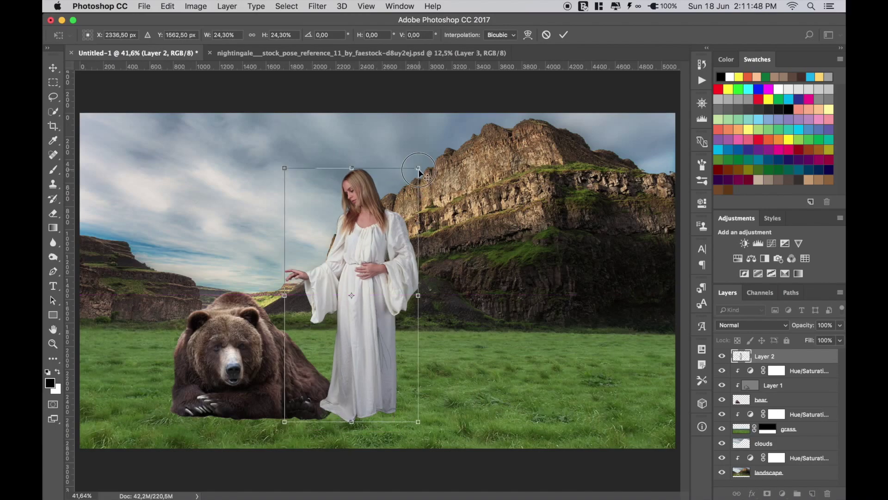
{"action": "left_click_drag", "start_coordinate": [419, 189], "coordinate": [390, 190]}
{"action": "left_click_drag", "start_coordinate": [355, 239], "coordinate": [364, 298]}
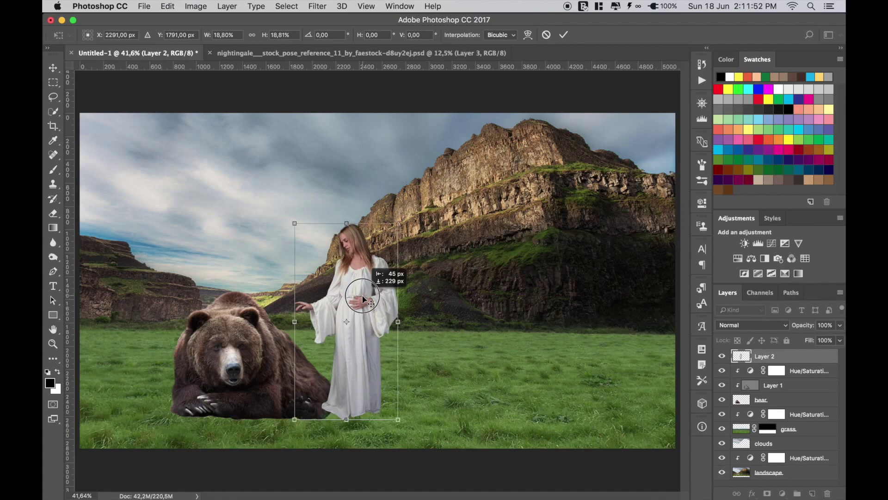
{"action": "left_click_drag", "start_coordinate": [364, 300], "coordinate": [362, 300]}
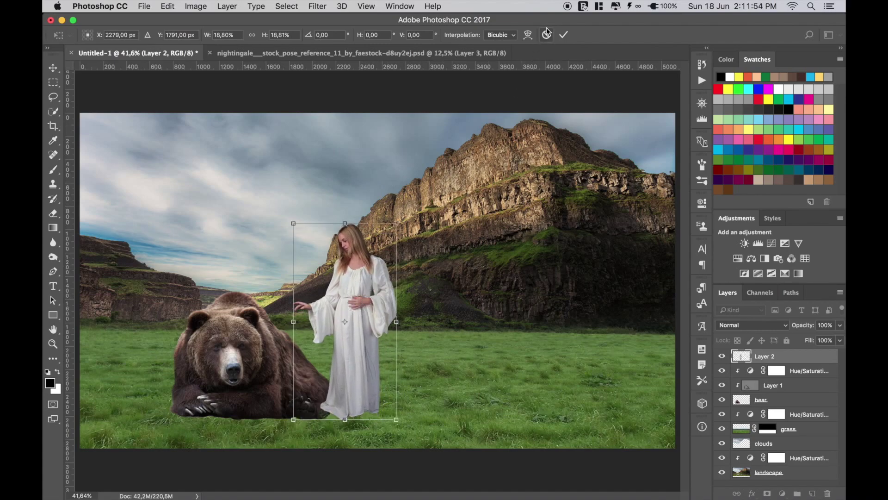
{"action": "double_click", "coordinate": [348, 367]}
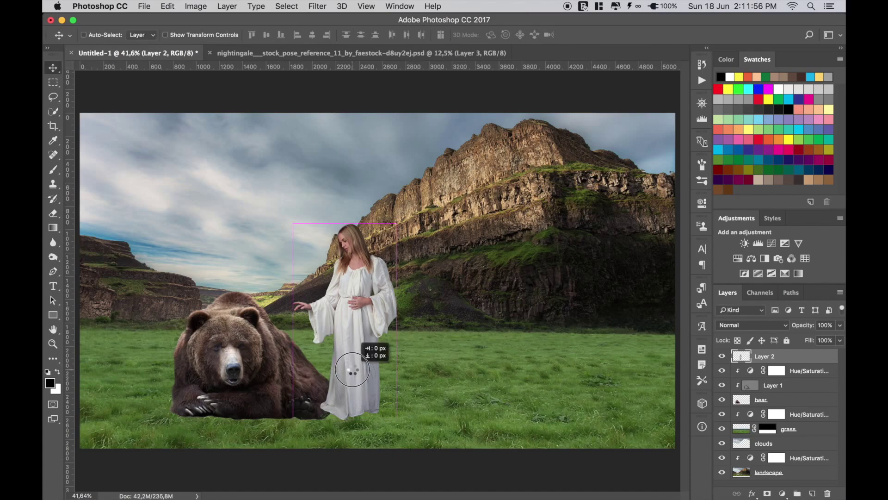
- Nudge the woman onto the grass and rename her layer 'girl'
{"action": "left_click_drag", "start_coordinate": [353, 370], "coordinate": [355, 367]}
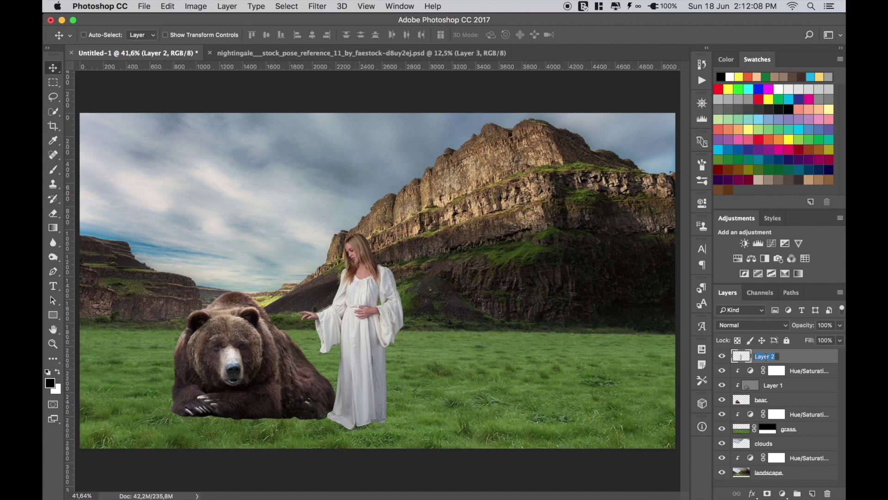
{"action": "type", "text": "girl"}
{"action": "key", "text": "Return"}
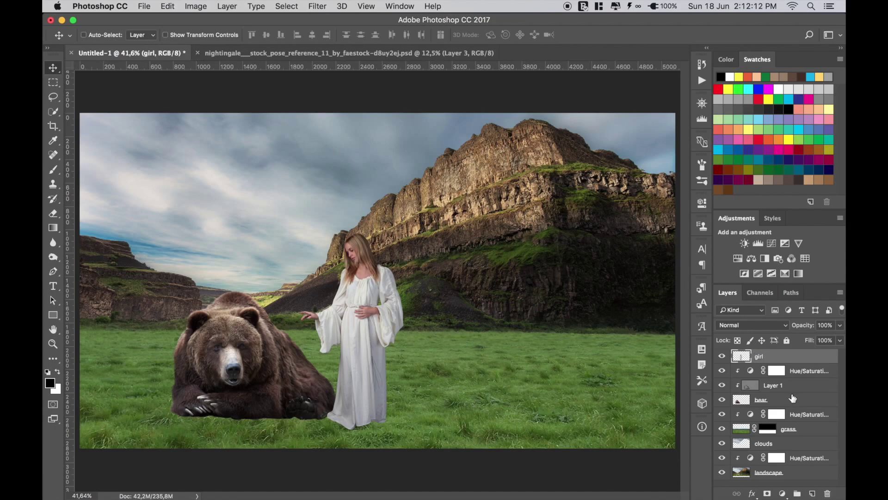
- Clip a Hue/Saturation adjustment at Saturation -22 to girl, then add an empty layer above girl
{"action": "left_click", "coordinate": [738, 259]}
{"action": "left_click", "coordinate": [606, 387]}
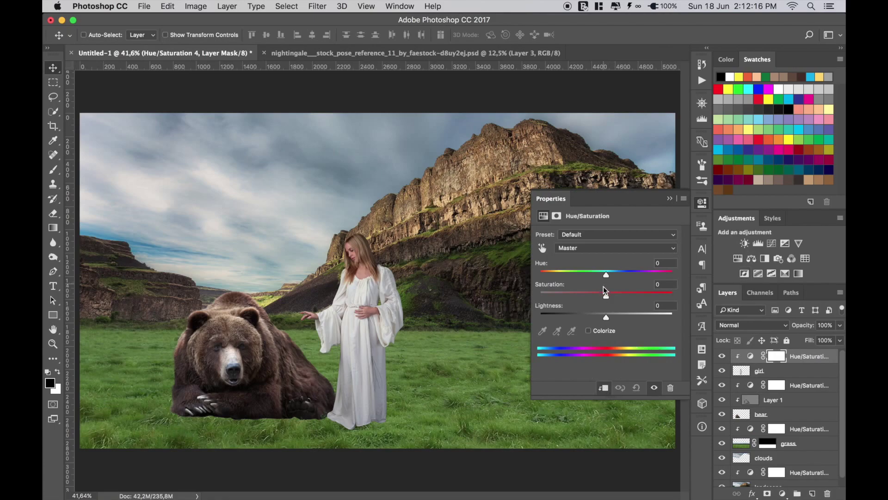
{"action": "left_click_drag", "start_coordinate": [606, 295], "coordinate": [593, 297]}
{"action": "left_click", "coordinate": [669, 199]}
{"action": "left_click", "coordinate": [742, 370]}
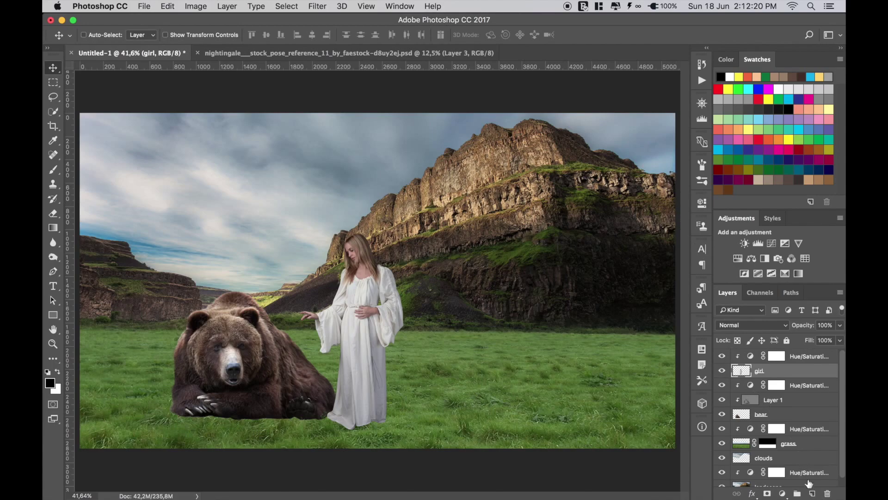
{"action": "left_click", "coordinate": [813, 493]}
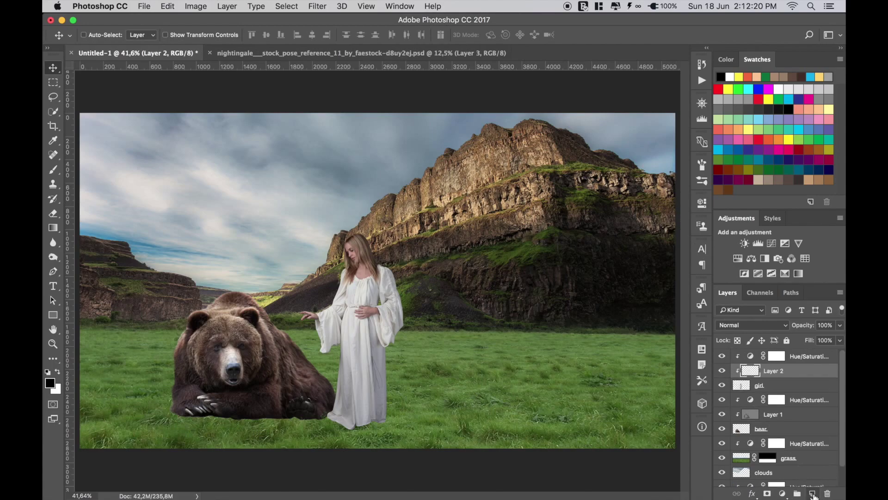
- Fill the new layer with 50% gray and set its blend mode to Overlay
{"action": "left_click", "coordinate": [167, 6]}
{"action": "left_click", "coordinate": [195, 185]}
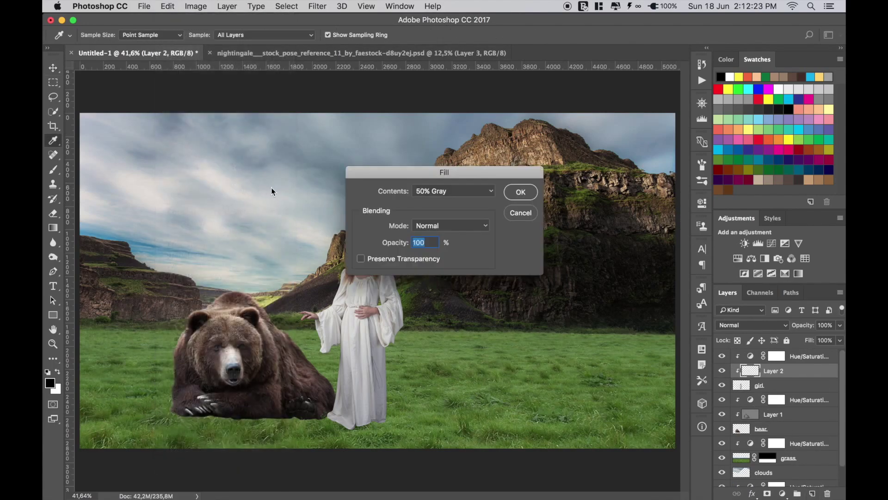
{"action": "left_click", "coordinate": [509, 198]}
{"action": "left_click", "coordinate": [745, 324]}
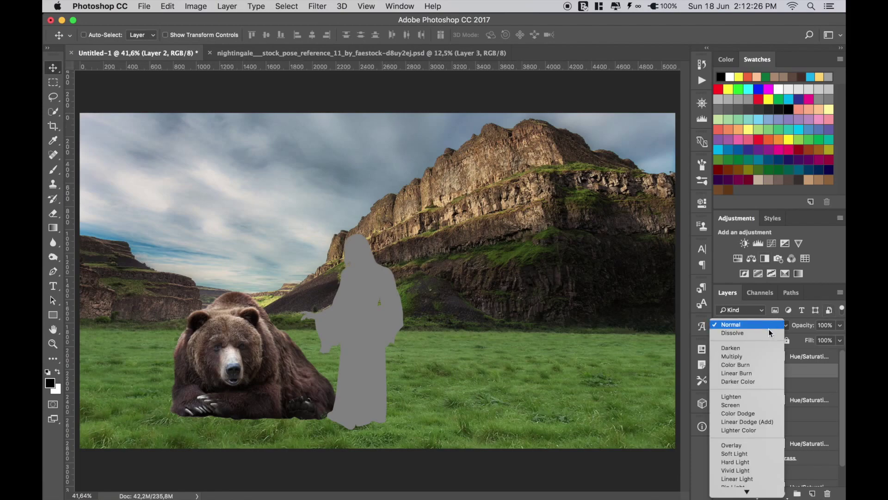
{"action": "left_click", "coordinate": [740, 446]}
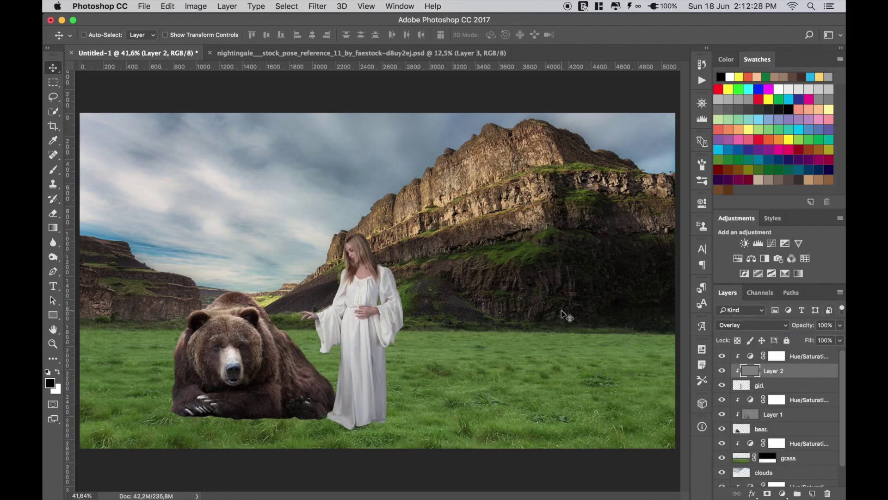
- Burn the right edge of the woman's dress darker at 15% exposure
{"action": "left_click", "coordinate": [54, 259]}
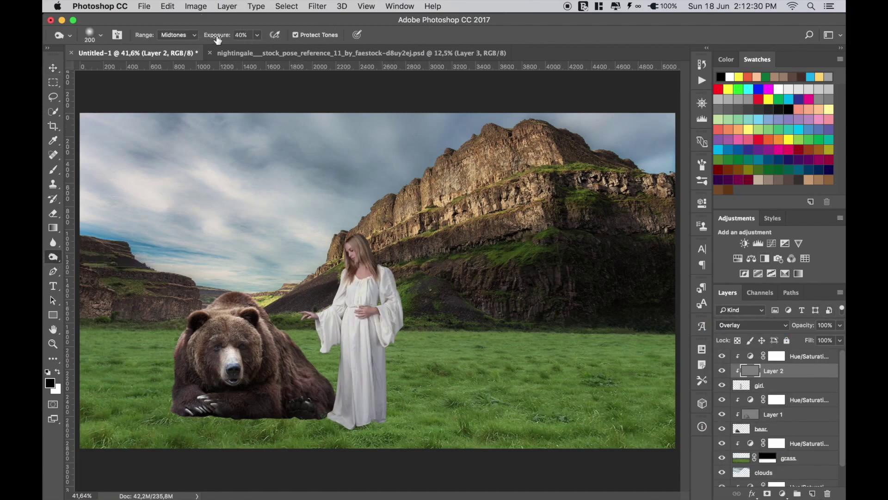
{"action": "left_click_drag", "start_coordinate": [217, 39], "coordinate": [206, 40]}
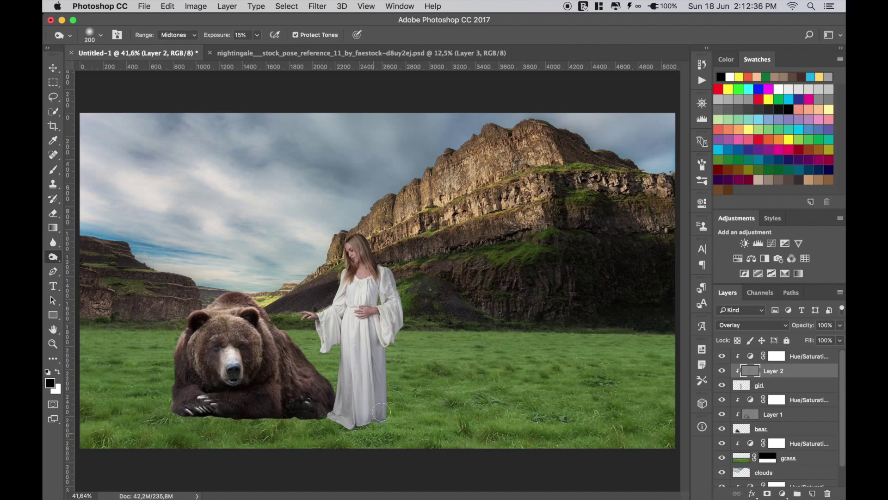
{"action": "left_click_drag", "start_coordinate": [381, 412], "coordinate": [378, 293]}
{"action": "left_click_drag", "start_coordinate": [379, 400], "coordinate": [380, 318]}
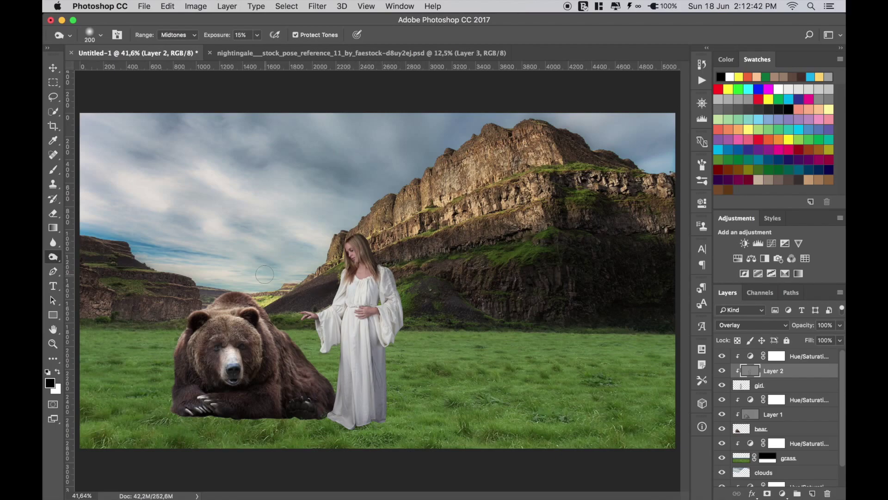
{"action": "left_click", "coordinate": [53, 68]}
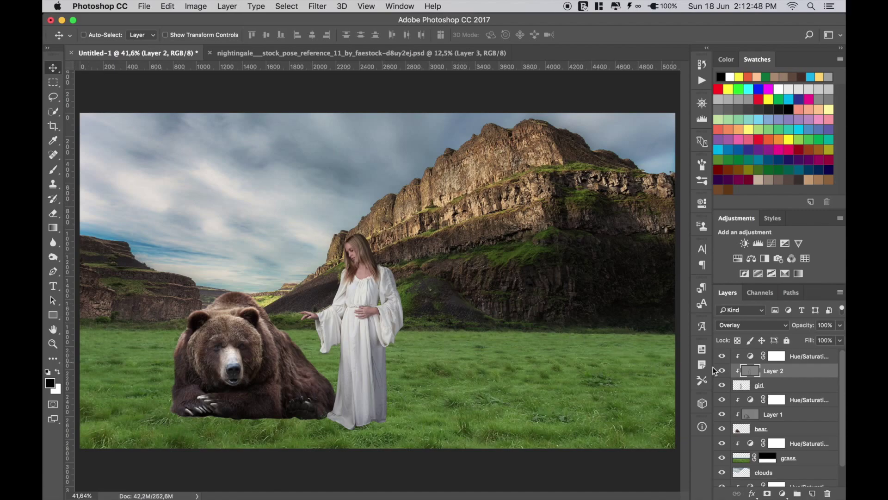
- Mask the bear, paint its base into the grass with a 63% black brush, then mask girl
{"action": "left_click", "coordinate": [742, 431]}
{"action": "left_click", "coordinate": [767, 493]}
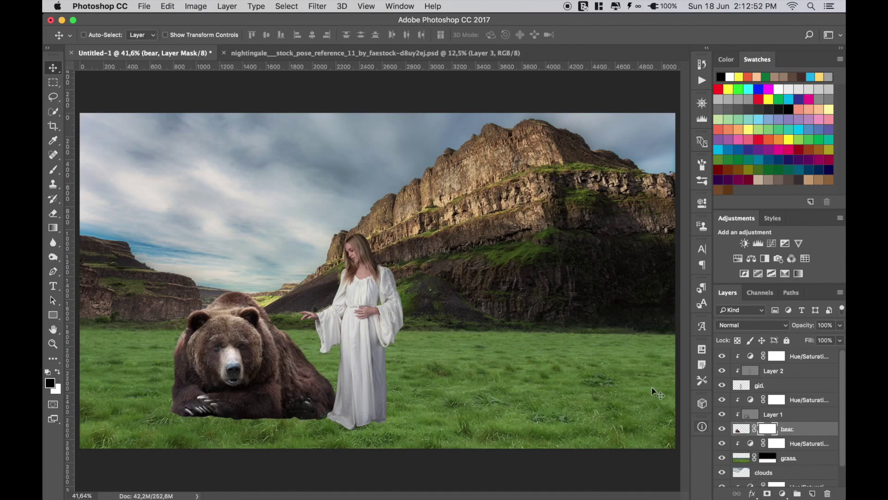
{"action": "left_click", "coordinate": [53, 169]}
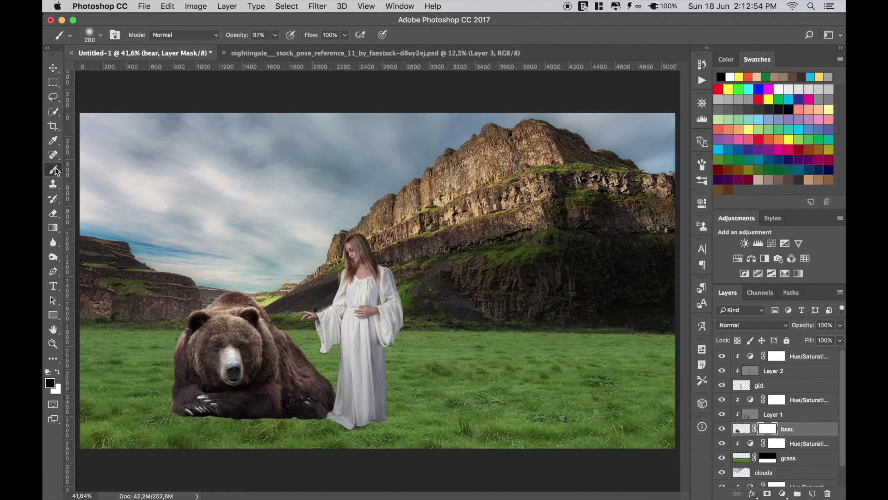
{"action": "left_click_drag", "start_coordinate": [235, 40], "coordinate": [223, 37]}
{"action": "mouse_move", "coordinate": [307, 423]}
{"action": "left_mouse_down"}
{"action": "mouse_move", "coordinate": [193, 430]}
{"action": "mouse_move", "coordinate": [231, 425]}
{"action": "left_mouse_up"}
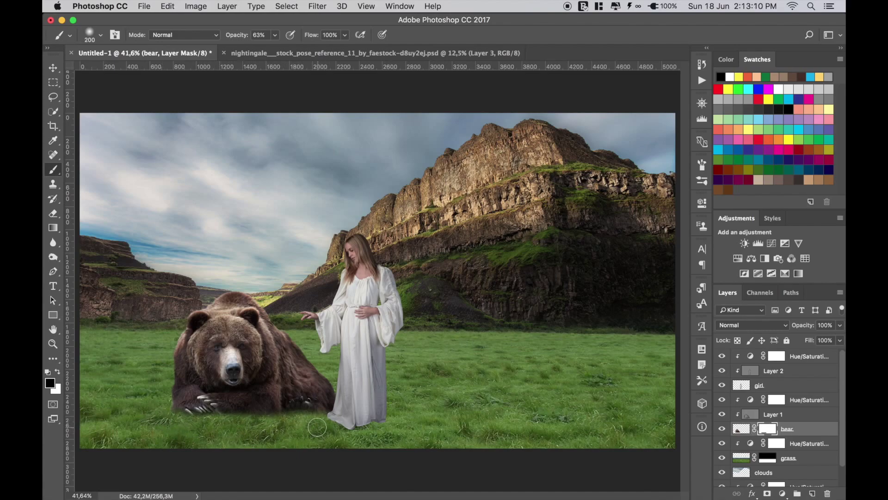
{"action": "key", "text": "x"}
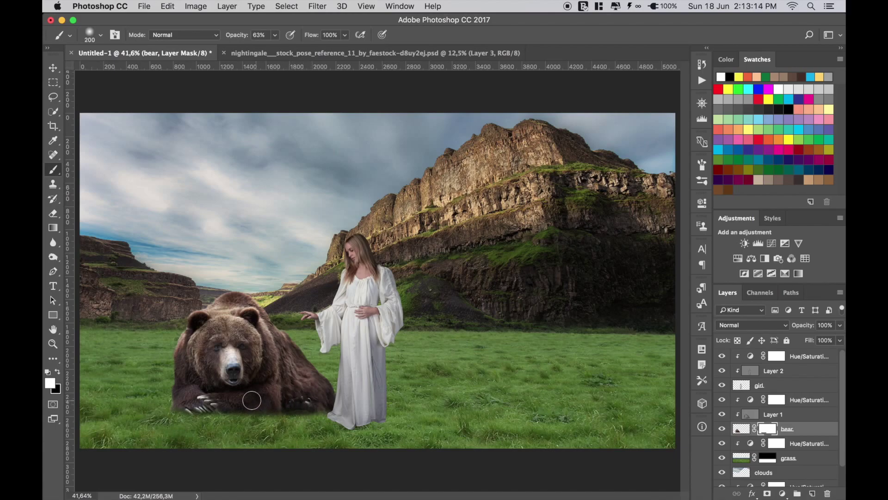
{"action": "key", "text": "x"}
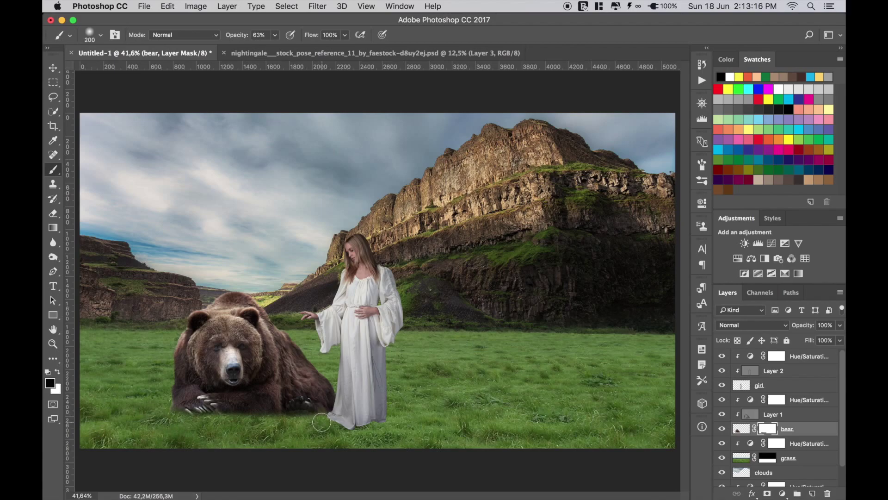
{"action": "left_click_drag", "start_coordinate": [321, 422], "coordinate": [166, 421]}
{"action": "left_click", "coordinate": [779, 388]}
{"action": "left_click", "coordinate": [766, 493]}
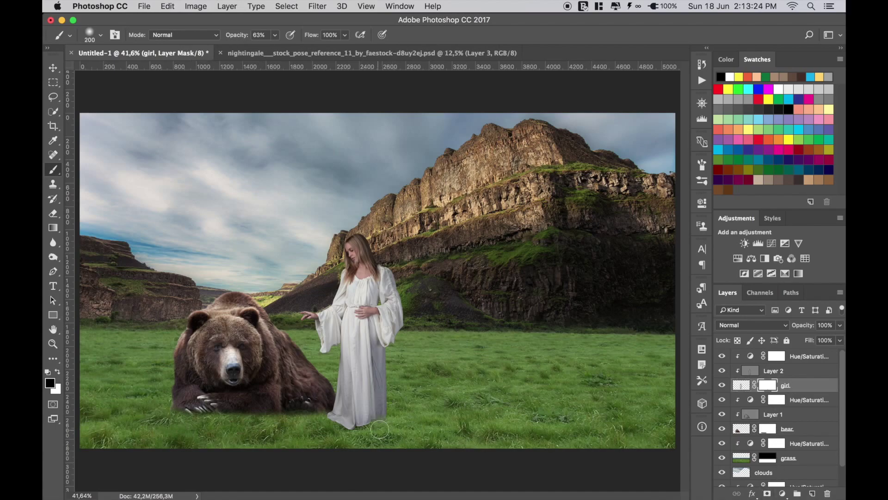
- Paint the girl's mask to fade the dress hem into the grass, then reselect the bear's mask
{"action": "left_click_drag", "start_coordinate": [363, 433], "coordinate": [346, 434]}
{"action": "mouse_move", "coordinate": [358, 436]}
{"action": "left_mouse_down"}
{"action": "mouse_move", "coordinate": [321, 427]}
{"action": "mouse_move", "coordinate": [369, 430]}
{"action": "left_mouse_up"}
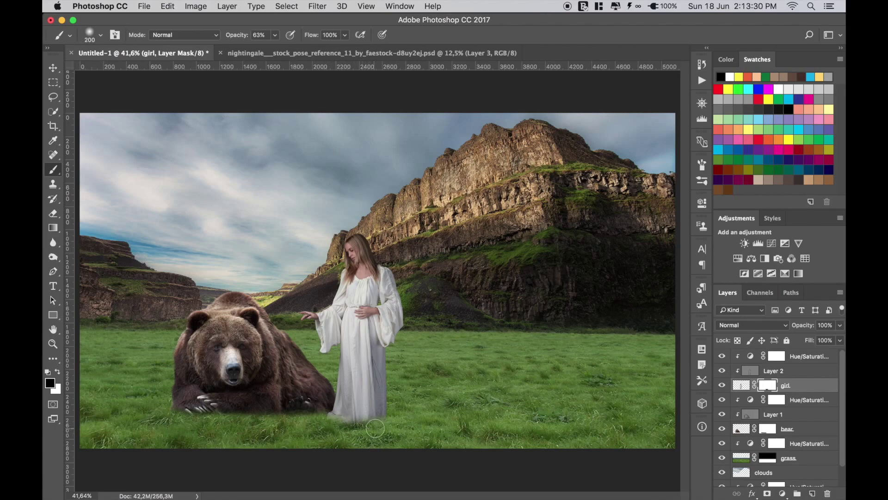
{"action": "mouse_move", "coordinate": [368, 429]}
{"action": "left_mouse_down"}
{"action": "mouse_move", "coordinate": [323, 421]}
{"action": "mouse_move", "coordinate": [364, 432]}
{"action": "mouse_move", "coordinate": [387, 426]}
{"action": "left_mouse_up"}
{"action": "left_click", "coordinate": [767, 429]}
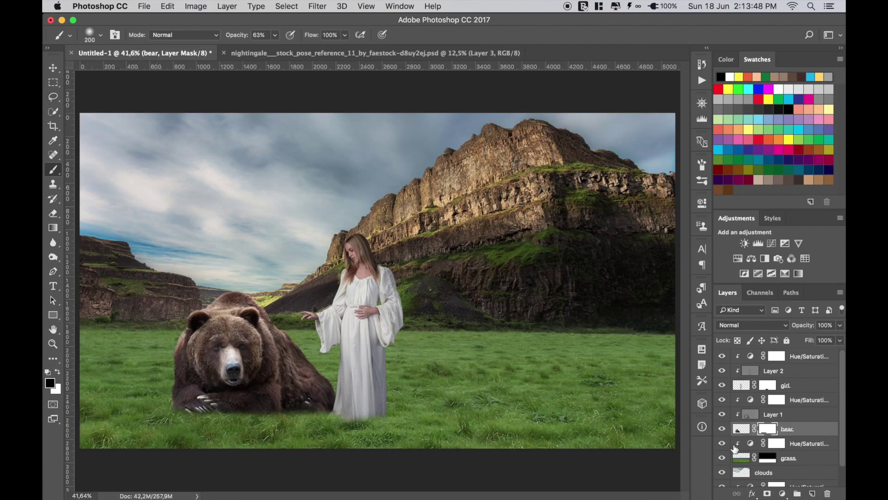
- Smudge the bear's lower edges at 42% strength so they blend like fur into the grass
{"action": "left_click", "coordinate": [741, 430]}
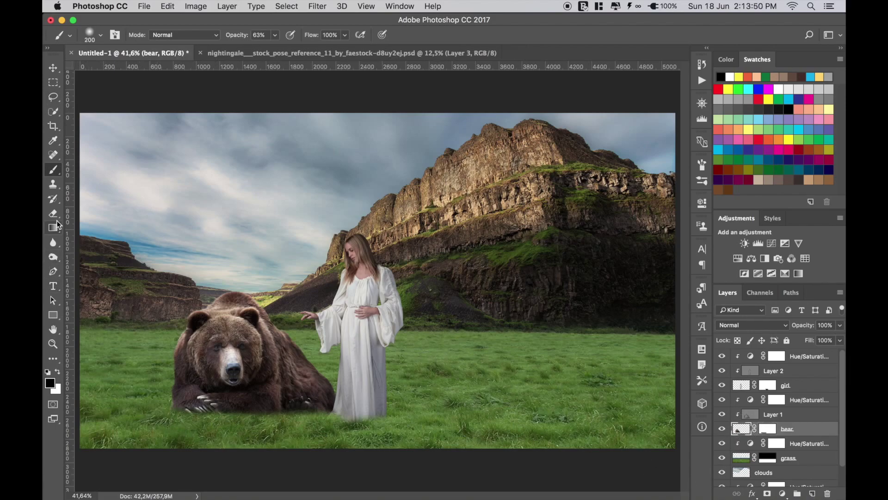
{"action": "left_click_drag", "start_coordinate": [57, 243], "coordinate": [83, 265]}
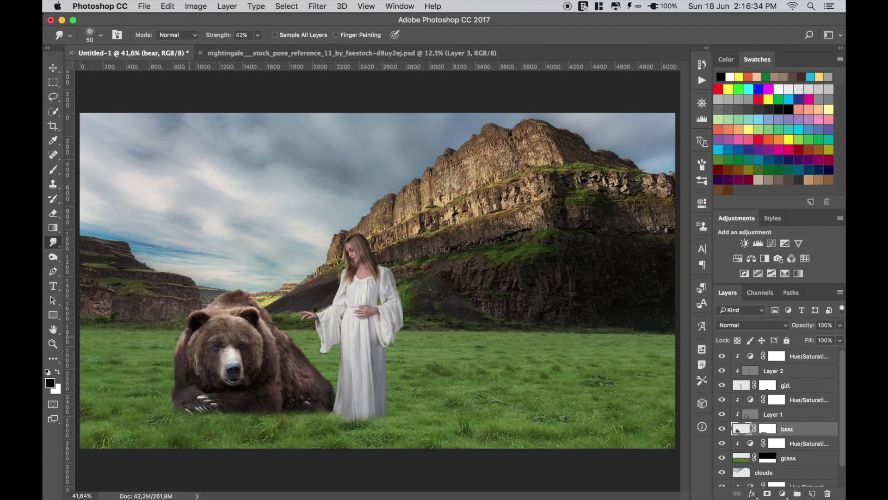
{"action": "key", "text": "v"}
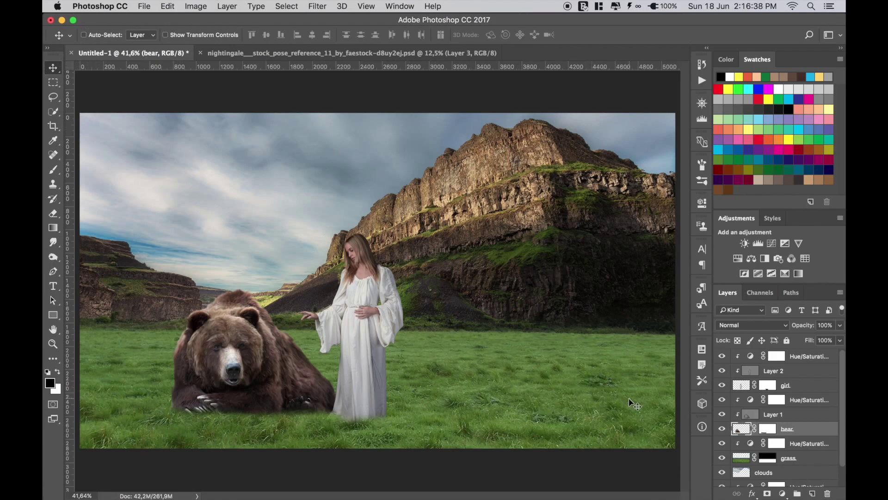
- Add a layer below the bear and brush a soft 45% opacity shadow beneath it
{"action": "left_click", "coordinate": [753, 361]}
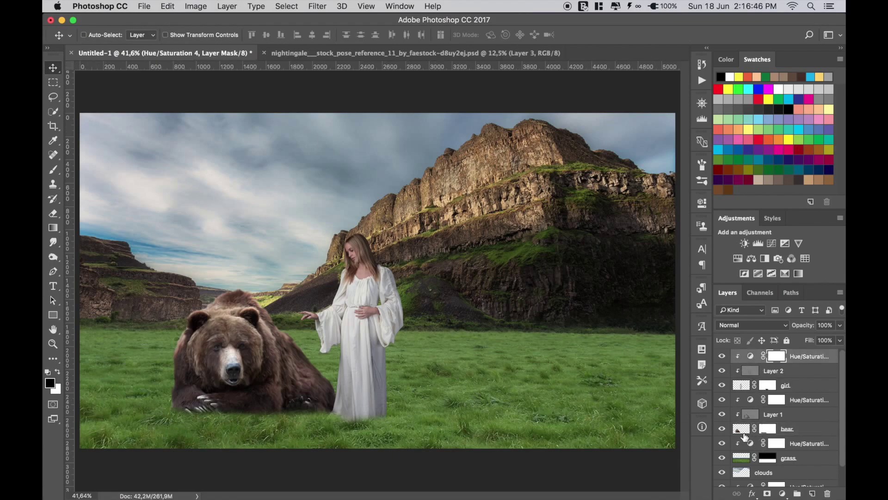
{"action": "left_click", "coordinate": [741, 430]}
{"action": "left_click", "coordinate": [812, 493]}
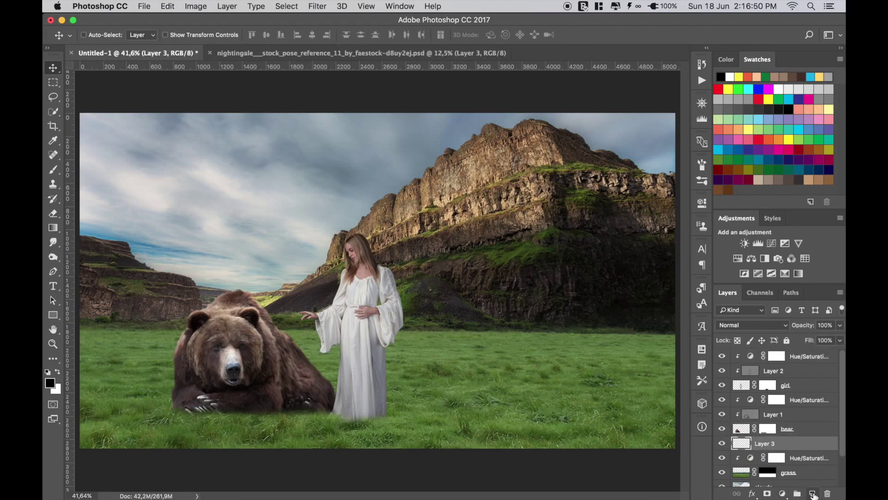
{"action": "left_click", "coordinate": [53, 170]}
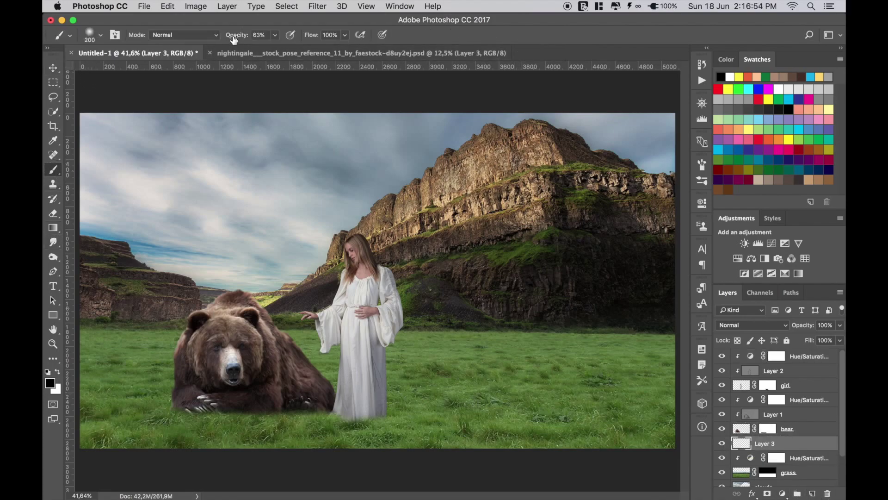
{"action": "left_click_drag", "start_coordinate": [236, 34], "coordinate": [222, 34]}
{"action": "left_click_drag", "start_coordinate": [179, 418], "coordinate": [326, 415]}
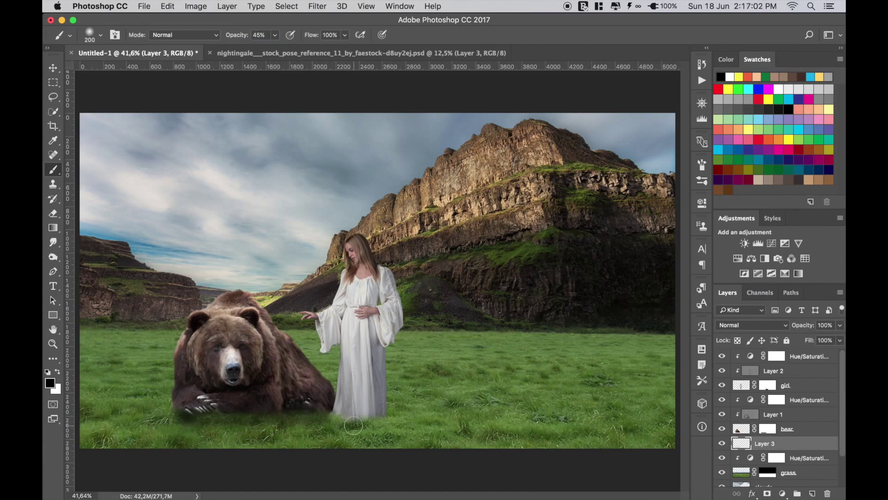
- Add a layer below girl and brush a soft shadow under the woman's dress
{"action": "left_click", "coordinate": [743, 386]}
{"action": "left_click", "coordinate": [813, 494], "text": "ctrl"}
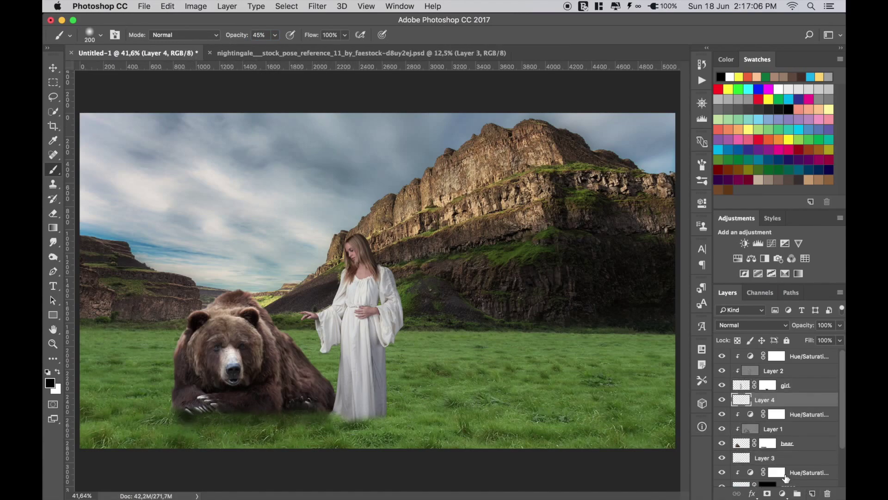
{"action": "left_click_drag", "start_coordinate": [340, 424], "coordinate": [383, 426]}
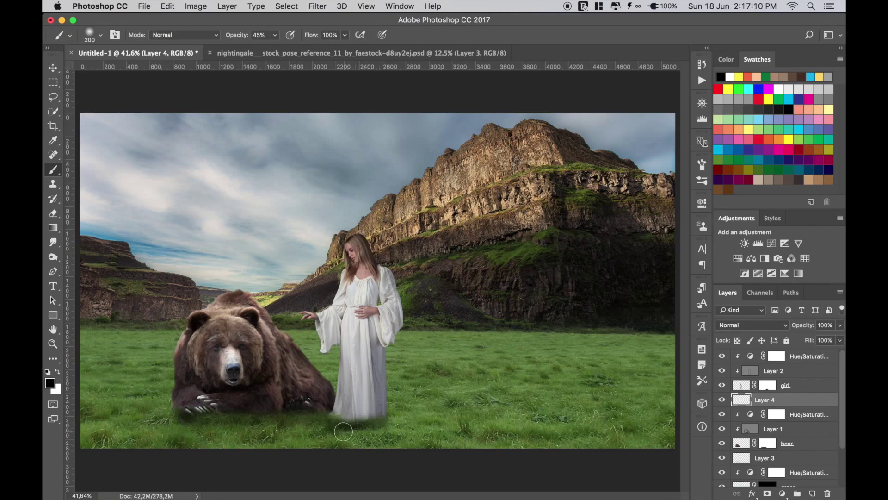
{"action": "left_click", "coordinate": [55, 71]}
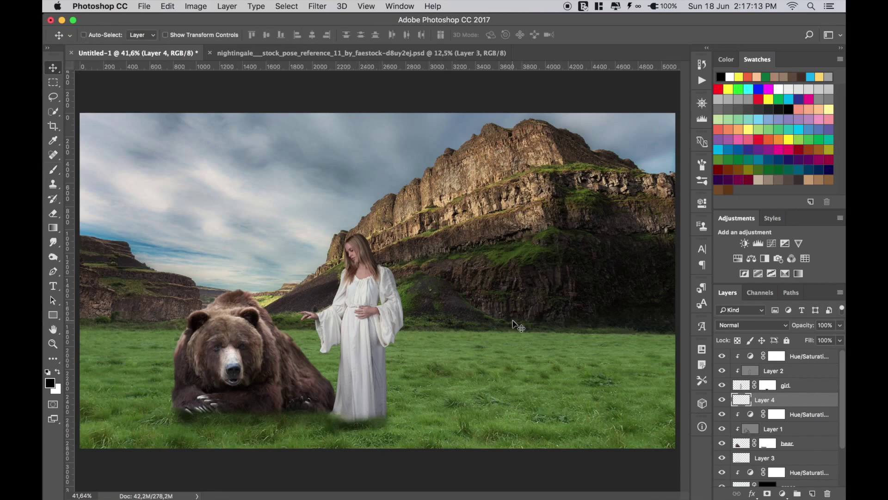
- Select the top Hue/Saturation adjustment and add an empty Layer 5 above it
{"action": "left_click", "coordinate": [744, 355]}
{"action": "left_click", "coordinate": [745, 356]}
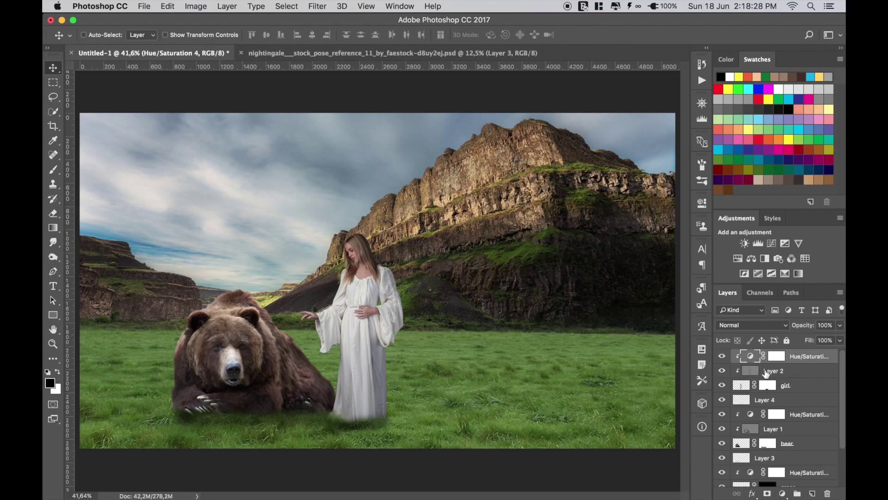
{"action": "left_click", "coordinate": [809, 494]}
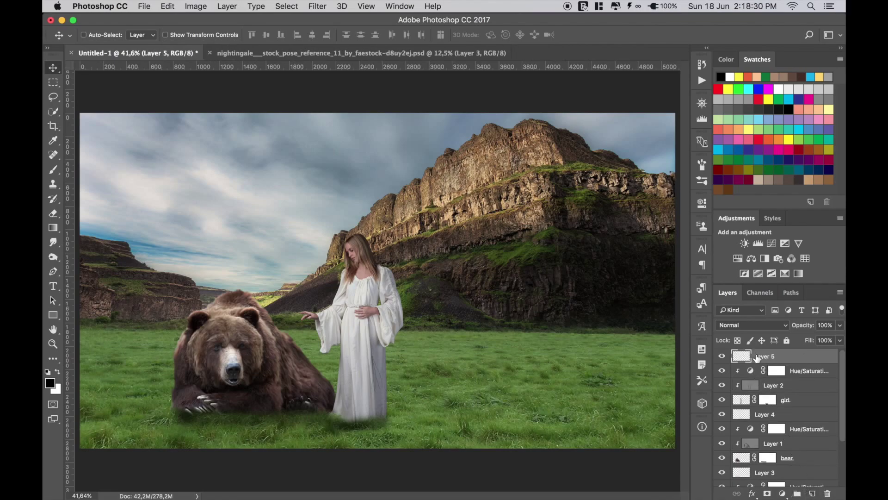
- Rename the new layer to 'light', pick a peach colour, and set brush opacity to 100%
{"action": "type", "text": "li"}
{"action": "type", "text": "ght"}
{"action": "key", "text": "Return"}
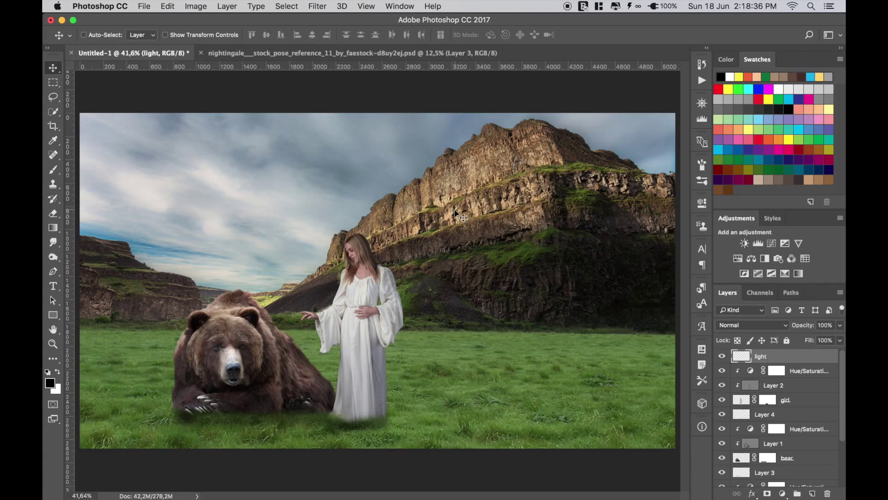
{"action": "left_click", "coordinate": [809, 109]}
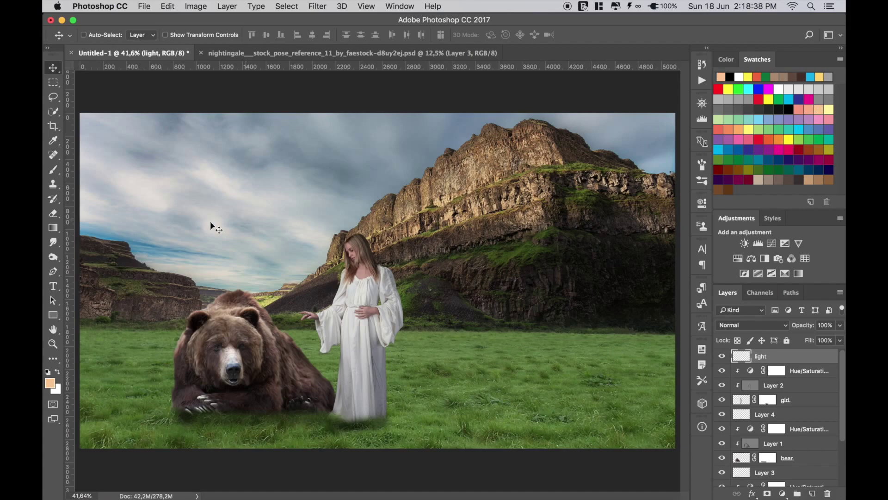
{"action": "left_click", "coordinate": [56, 171]}
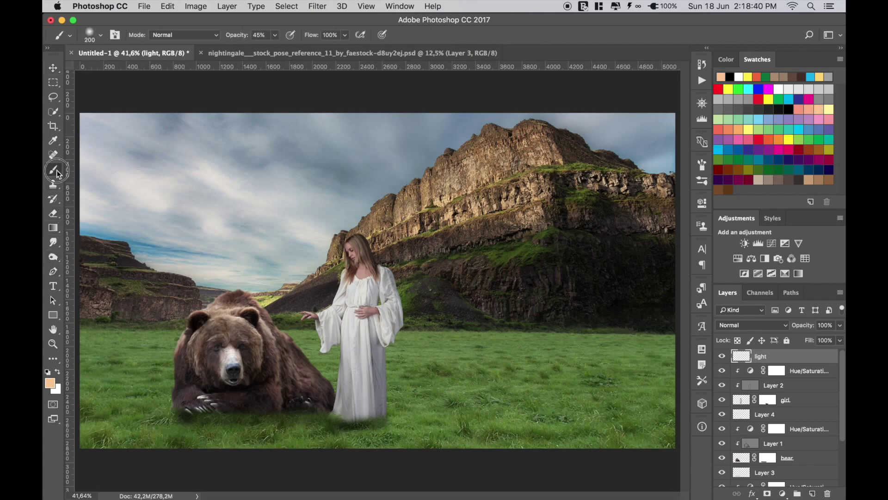
{"action": "left_click", "coordinate": [274, 36]}
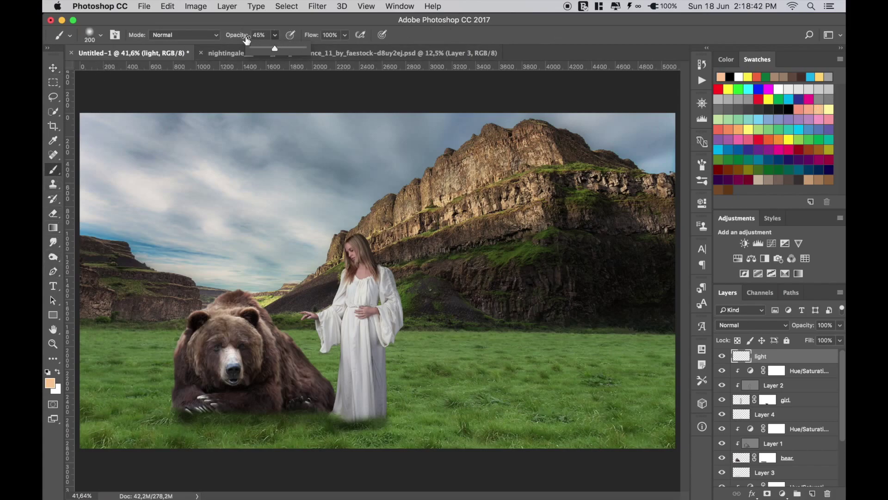
{"action": "left_click_drag", "start_coordinate": [274, 49], "coordinate": [314, 50]}
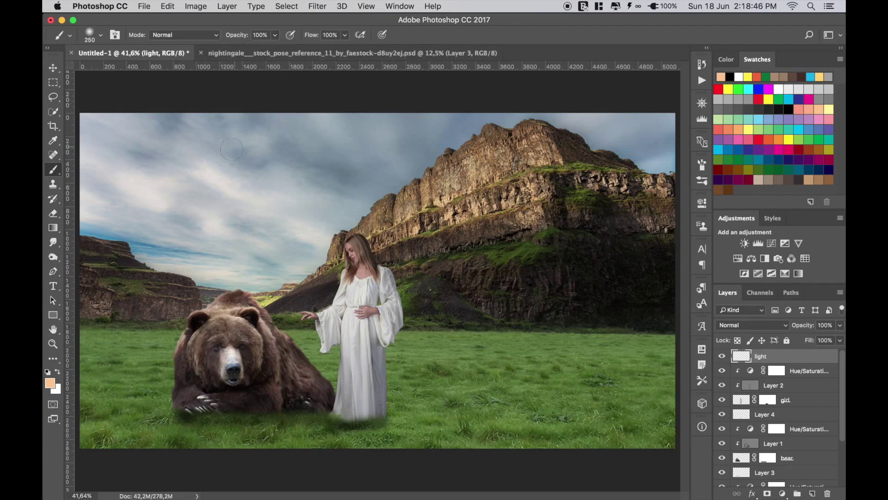
- Enlarge the brush to 2800 px and dab a peach glow over the upper-left sky and hills
{"action": "key", "text": "bracketright"}
{"action": "key", "text": "bracketright"}
{"action": "key", "text": "bracketright"}
{"action": "key", "text": "bracketright"}
{"action": "key", "text": "bracketright"}
{"action": "key", "text": "bracketright"}
{"action": "key", "text": "bracketright"}
{"action": "key", "text": "bracketright"}
{"action": "key", "text": "bracketright"}
{"action": "key", "text": "bracketright"}
{"action": "key", "text": "bracketright"}
{"action": "key", "text": "bracketright"}
{"action": "key", "text": "bracketright"}
{"action": "key", "text": "bracketright"}
{"action": "key", "text": "bracketright"}
{"action": "key", "text": "bracketright"}
{"action": "key", "text": "super+minus"}
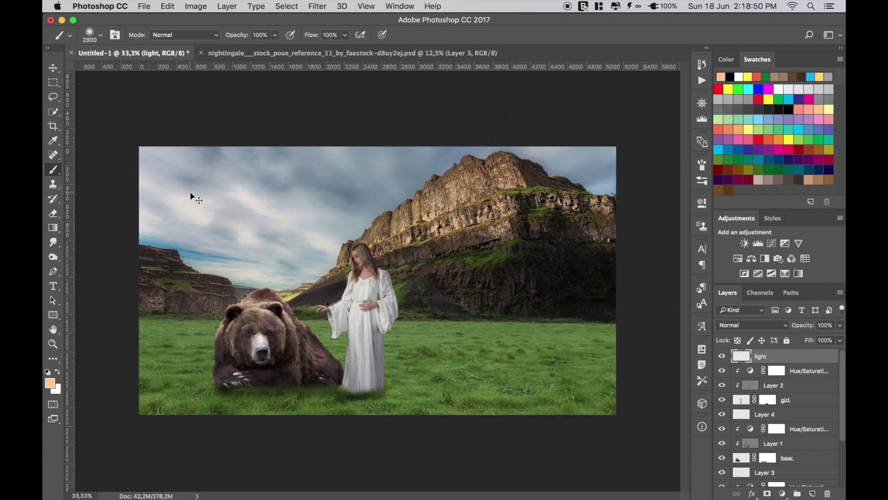
{"action": "key", "text": "super+minus"}
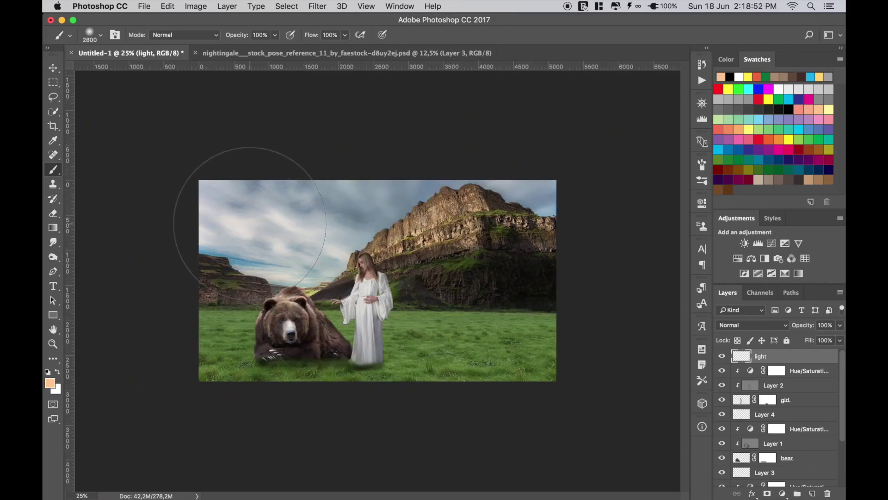
{"action": "left_click", "coordinate": [250, 224]}
{"action": "left_click", "coordinate": [231, 218]}
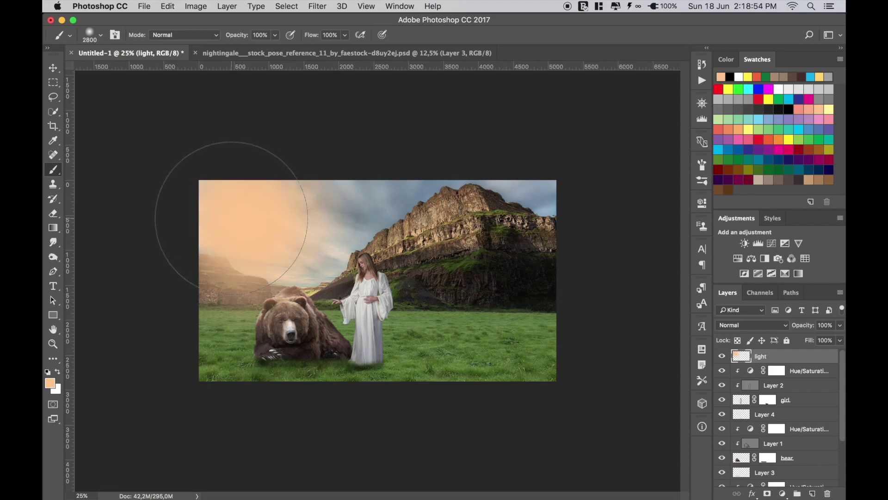
{"action": "left_click", "coordinate": [232, 234]}
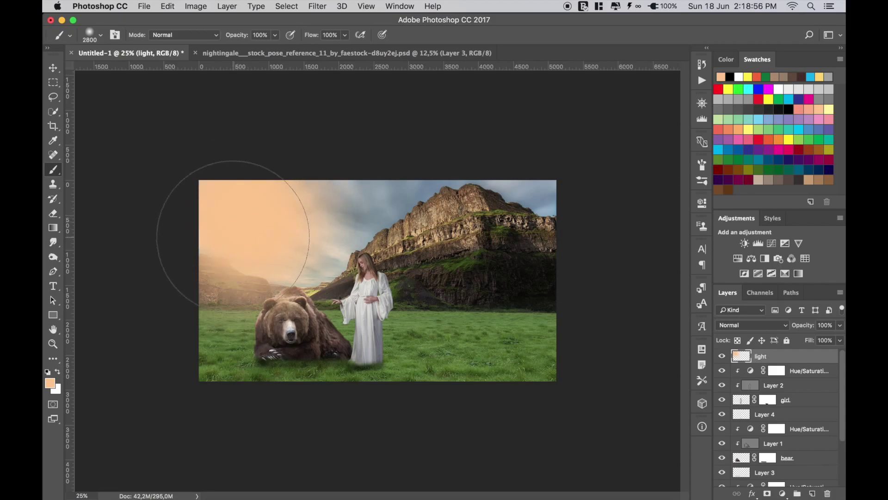
{"action": "left_click", "coordinate": [233, 238]}
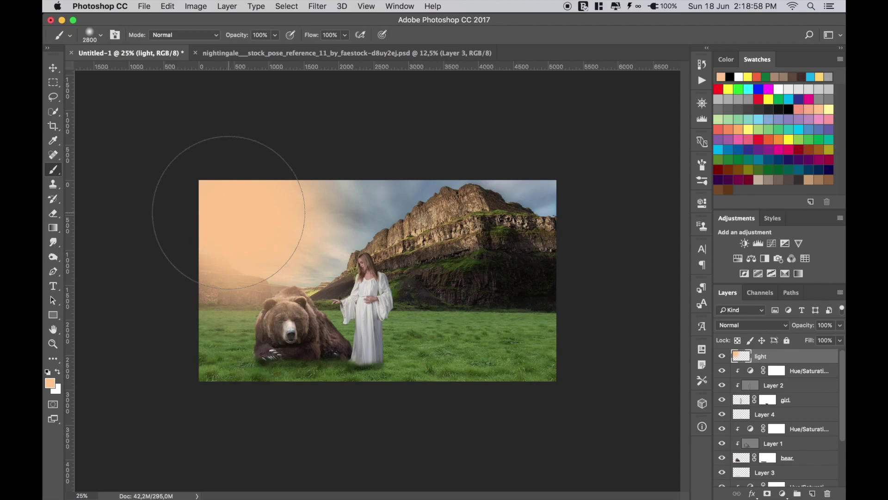
{"action": "key", "text": "ctrl+t"}
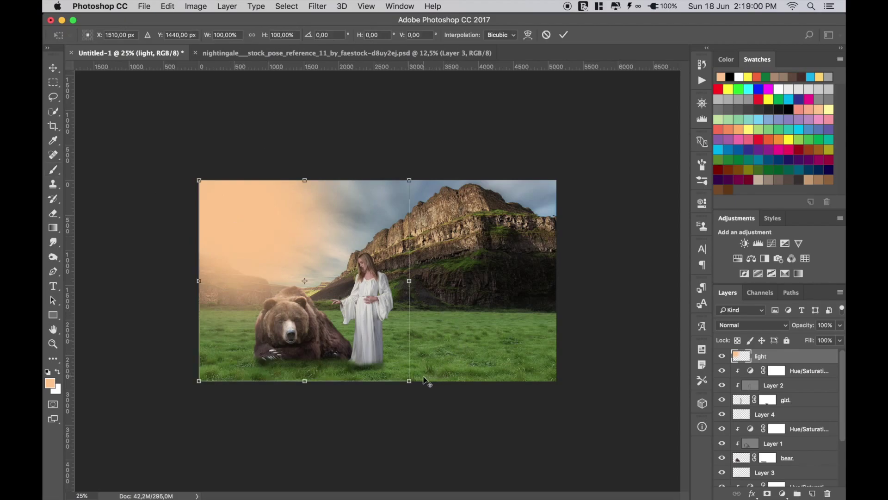
- Scale the peach glow to roughly 215% × 164% and shift it up and left over the sky
{"action": "left_click_drag", "start_coordinate": [424, 378], "coordinate": [465, 383]}
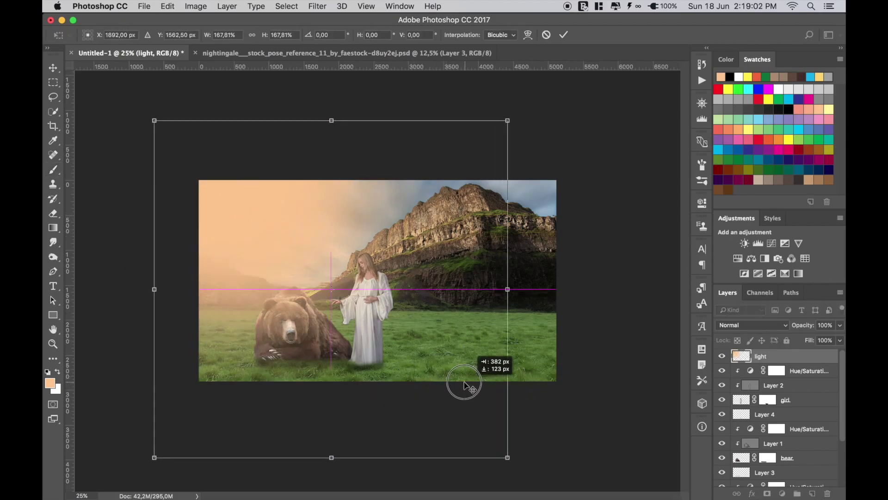
{"action": "left_click_drag", "start_coordinate": [465, 384], "coordinate": [461, 370]}
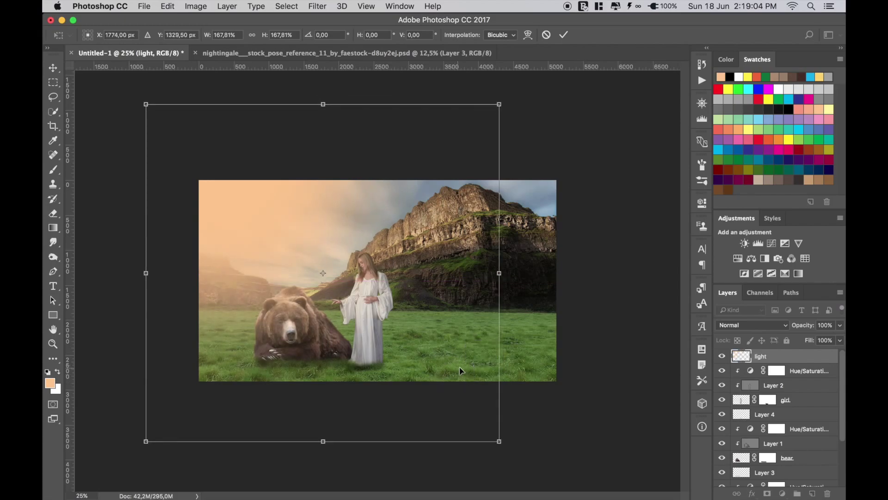
{"action": "left_click_drag", "start_coordinate": [499, 273], "coordinate": [541, 273]}
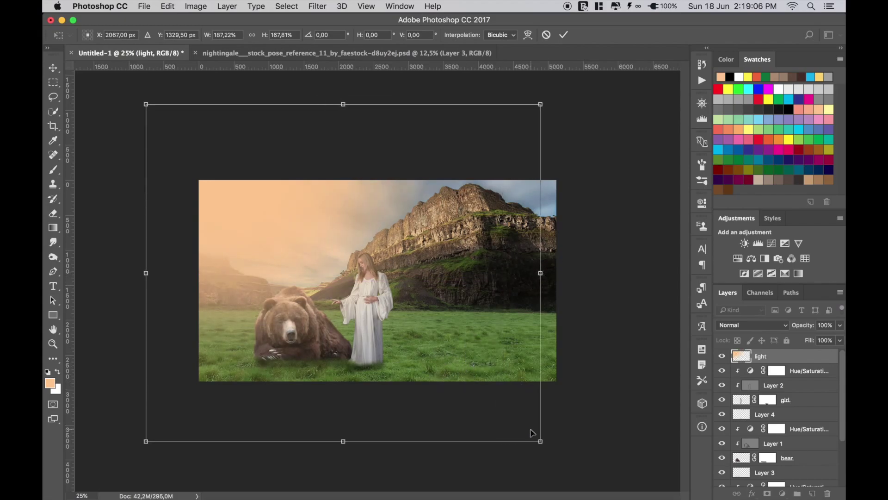
{"action": "left_click_drag", "start_coordinate": [540, 441], "coordinate": [544, 445]}
{"action": "mouse_move", "coordinate": [469, 346]}
{"action": "left_mouse_down"}
{"action": "mouse_move", "coordinate": [442, 315]}
{"action": "mouse_move", "coordinate": [447, 322]}
{"action": "left_mouse_up"}
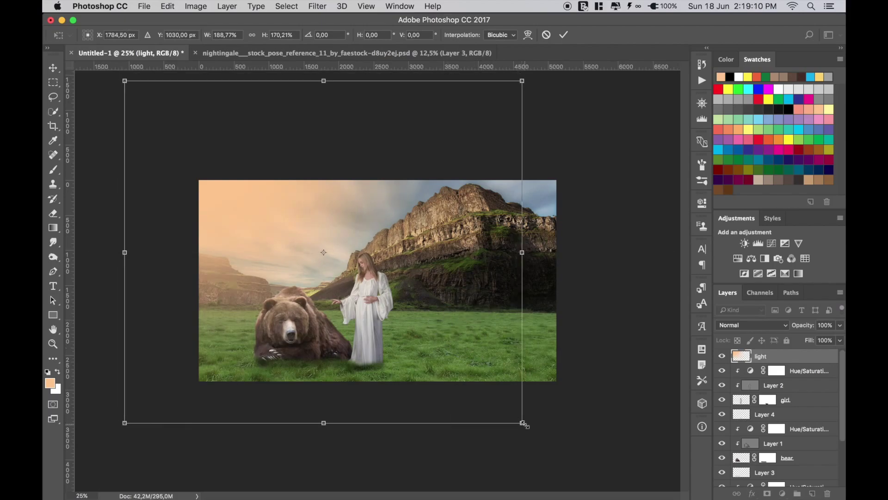
{"action": "left_click_drag", "start_coordinate": [523, 423], "coordinate": [577, 411]}
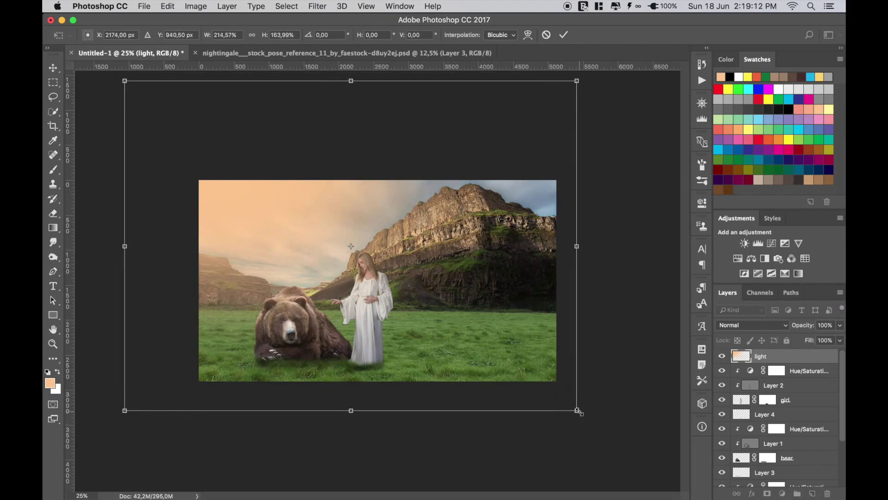
{"action": "key", "text": "Return"}
{"action": "key", "text": "ctrl+minus"}
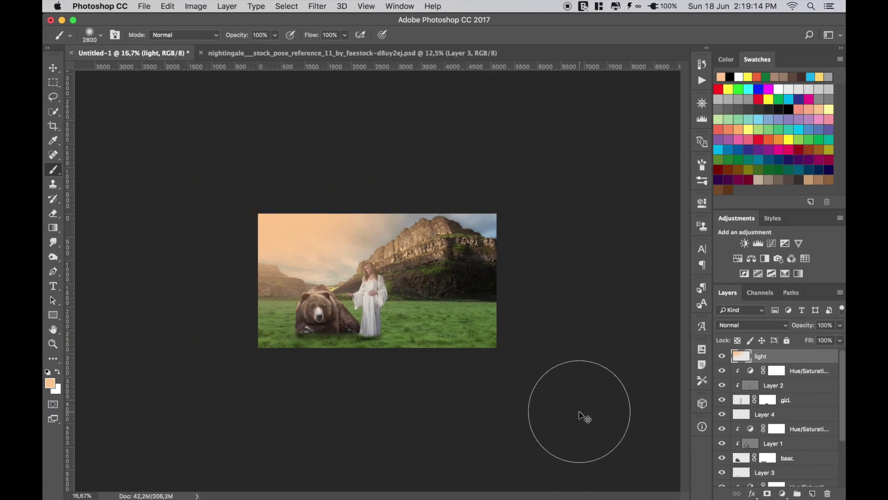
{"action": "key", "text": "ctrl+0"}
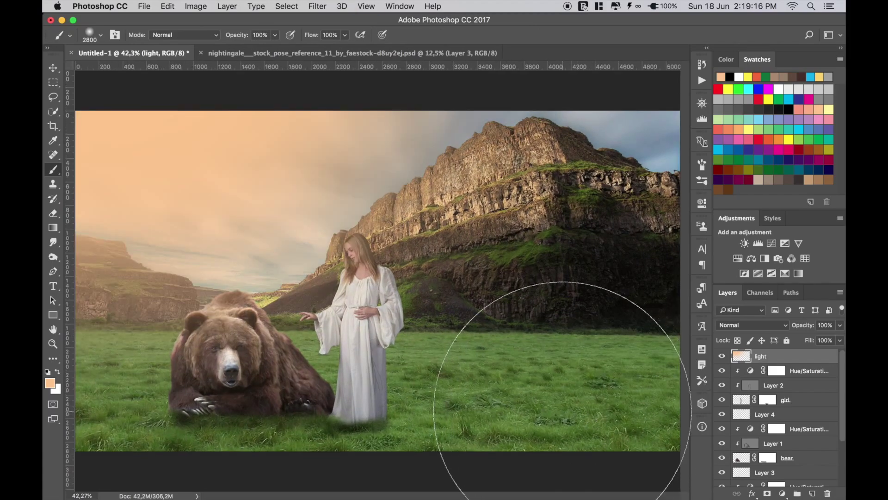
- Set the light layer's blend mode to Screen
{"action": "key", "text": "v"}
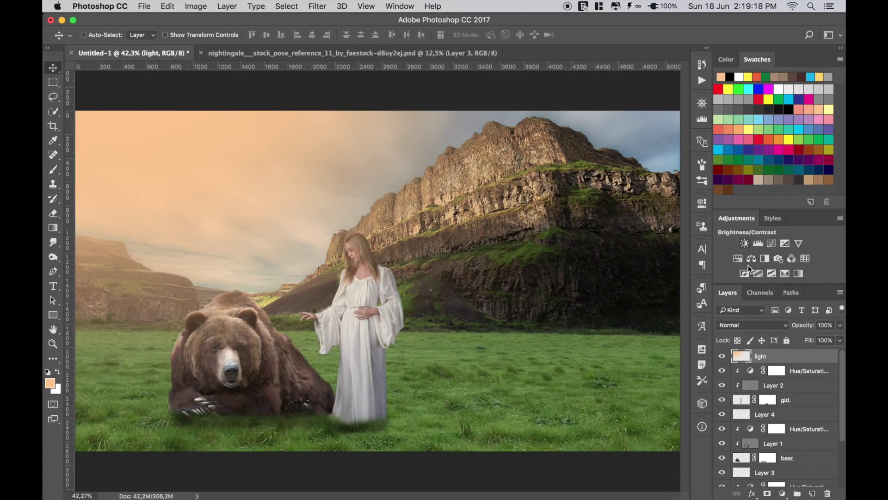
{"action": "left_click", "coordinate": [751, 325]}
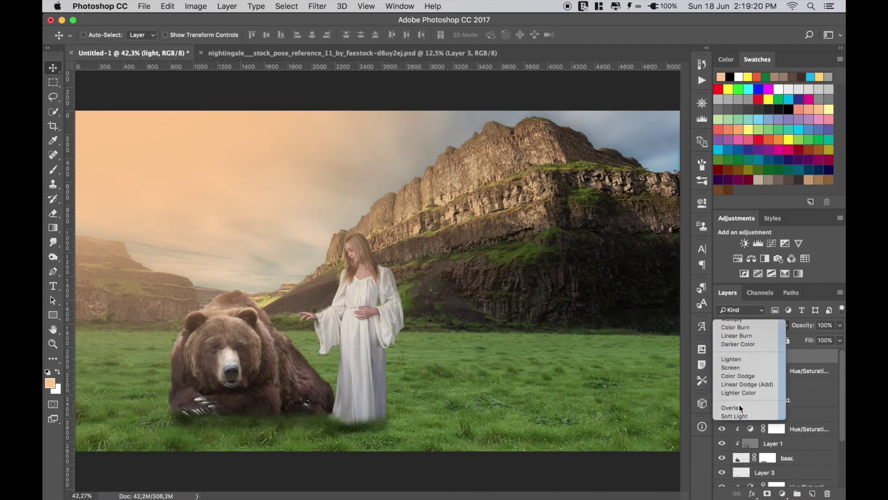
{"action": "left_click", "coordinate": [740, 407]}
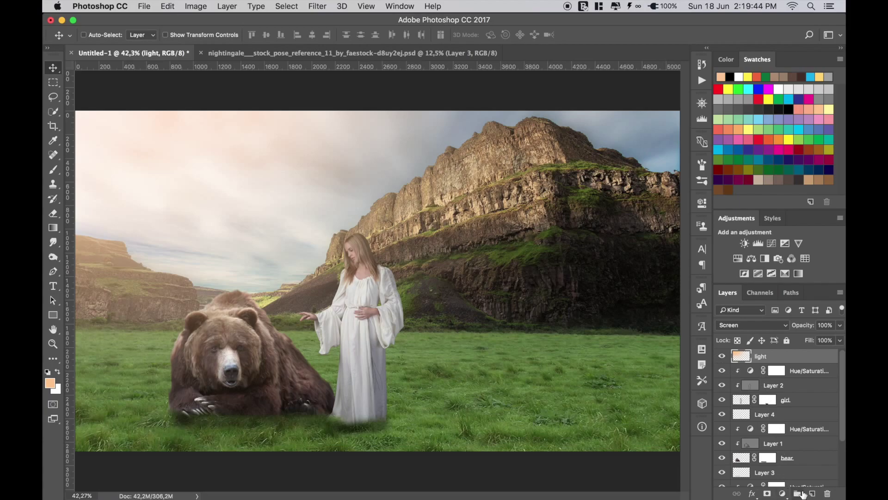
- Add a new layer named 'birds' and reset the colours to black and white
{"action": "left_click", "coordinate": [812, 495]}
{"action": "double_click", "coordinate": [765, 356]}
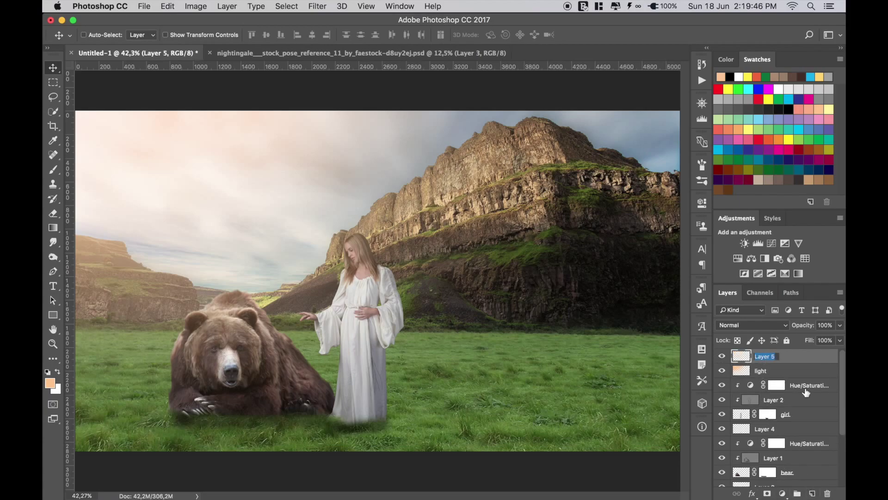
{"action": "type", "text": "bird"}
{"action": "type", "text": "s"}
{"action": "key", "text": "Return"}
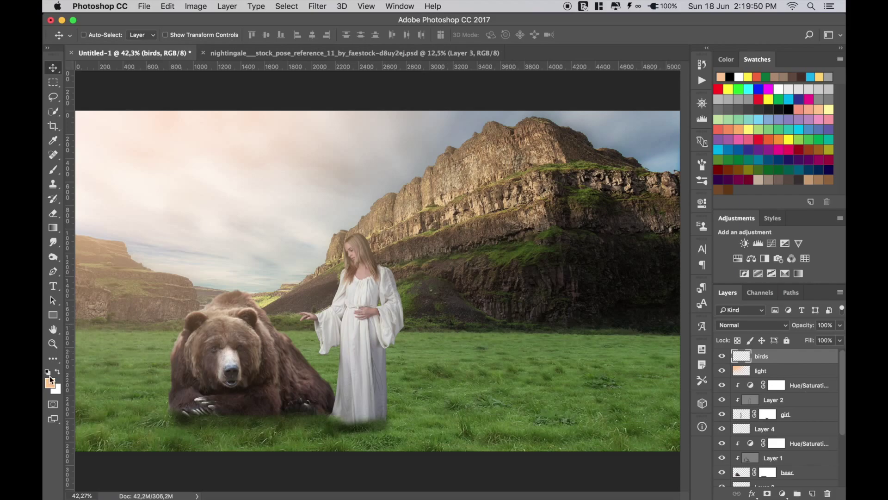
{"action": "left_click", "coordinate": [48, 373]}
- Stamp a flock of birds in the upper-left sky with bird brush 304 and fade the layer to 33%
{"action": "left_click", "coordinate": [53, 170]}
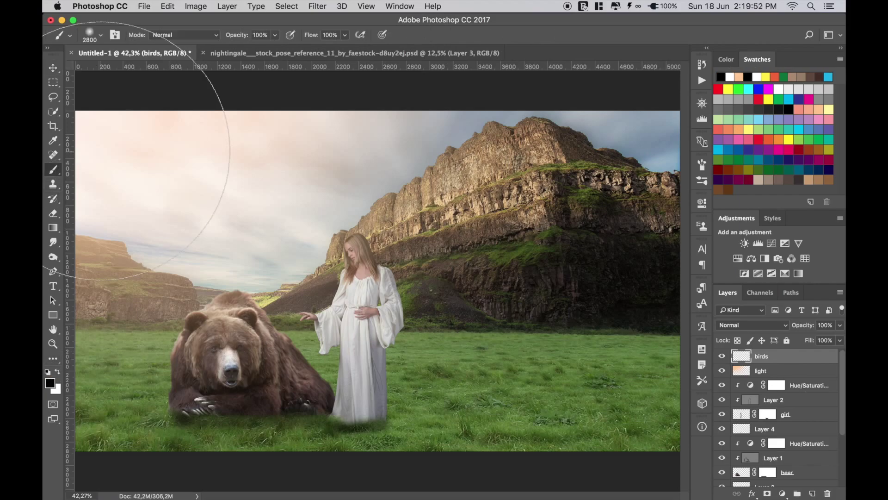
{"action": "left_click", "coordinate": [95, 42]}
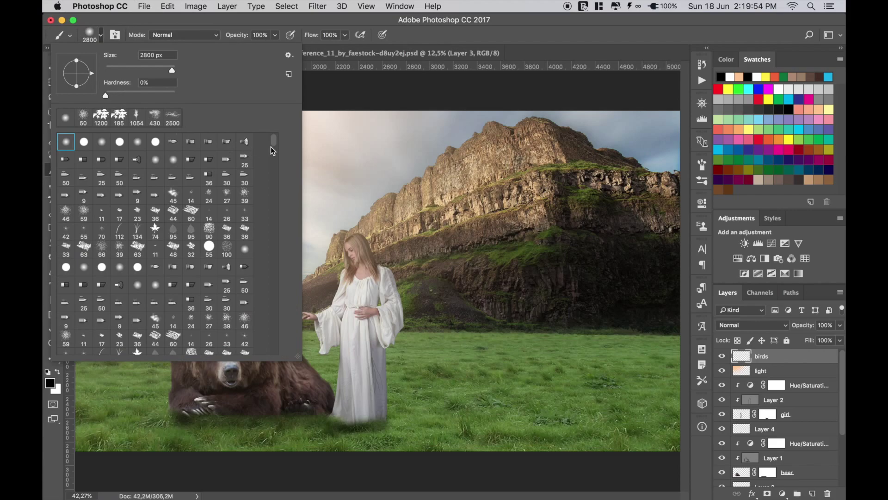
{"action": "scroll", "coordinate": [274, 167], "scroll_direction": "down", "scroll_amount": 2}
{"action": "scroll", "coordinate": [274, 169], "scroll_direction": "down", "scroll_amount": 2}
{"action": "left_click_drag", "start_coordinate": [275, 169], "coordinate": [275, 233]}
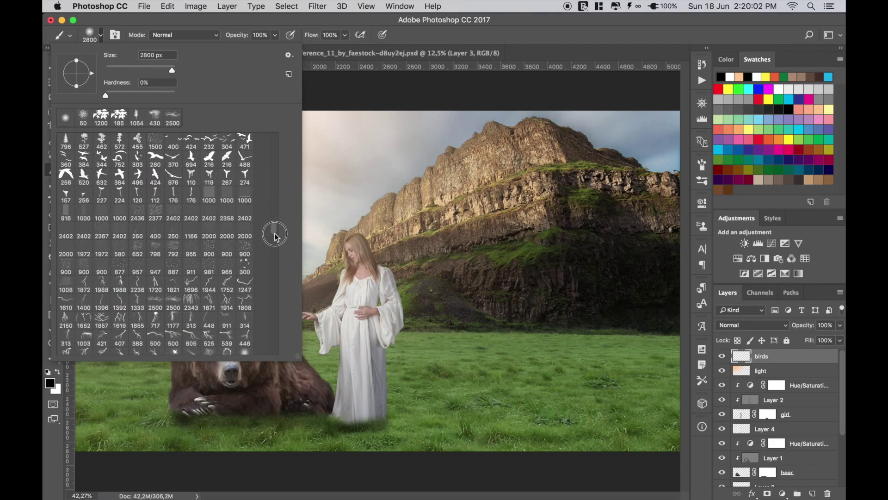
{"action": "double_click", "coordinate": [226, 141]}
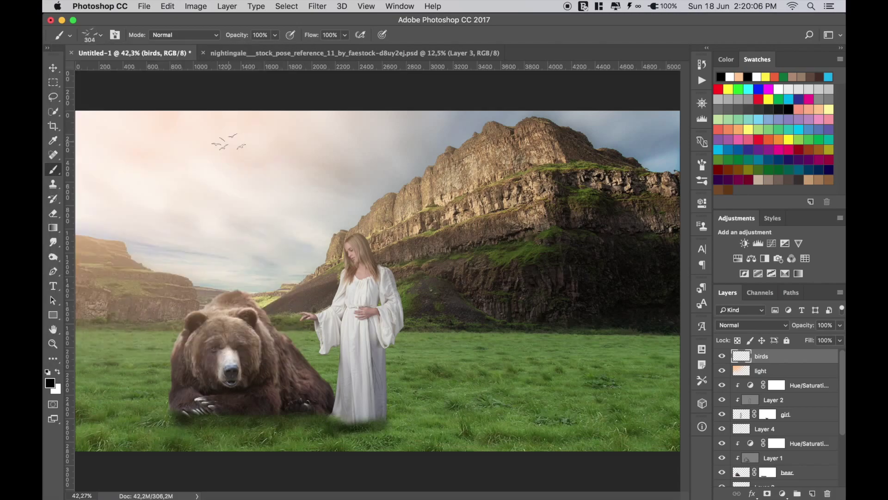
{"action": "left_click", "coordinate": [228, 142]}
{"action": "left_click_drag", "start_coordinate": [808, 325], "coordinate": [774, 328]}
{"action": "left_click", "coordinate": [54, 69]}
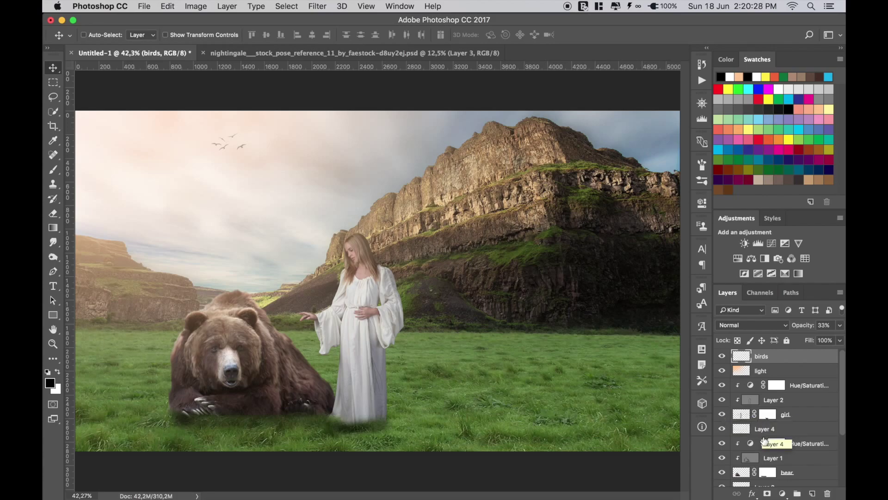
- Merge the clouds, Hue/Saturation and landscape layers into one clouds layer
{"action": "scroll", "coordinate": [755, 411], "scroll_direction": "down", "scroll_amount": 1}
{"action": "scroll", "coordinate": [757, 411], "scroll_direction": "down", "scroll_amount": 2}
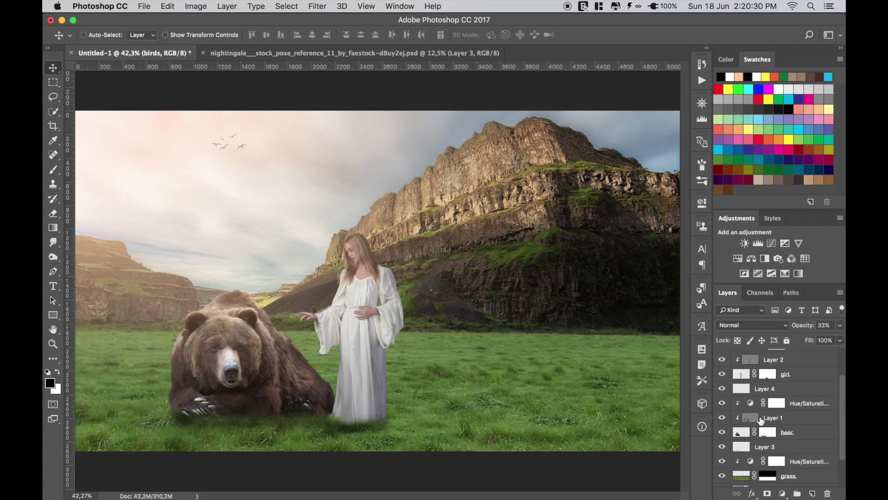
{"action": "scroll", "coordinate": [761, 418], "scroll_direction": "down", "scroll_amount": 3}
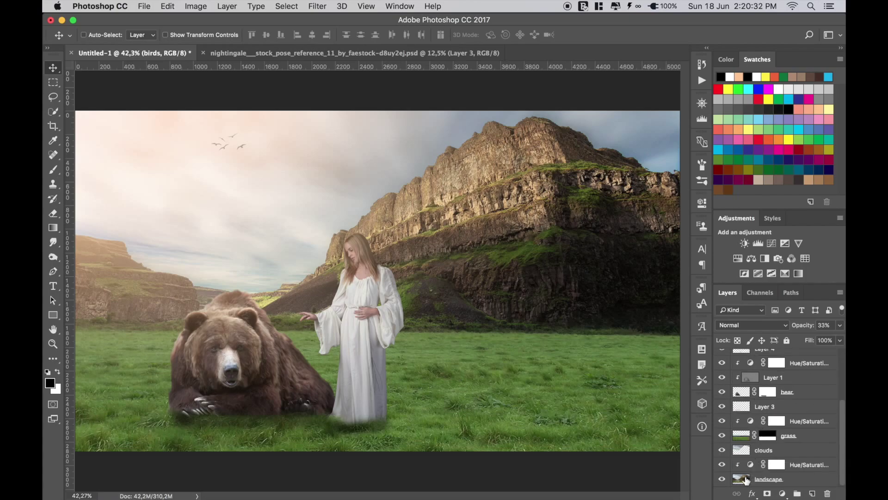
{"action": "left_click", "coordinate": [744, 453]}
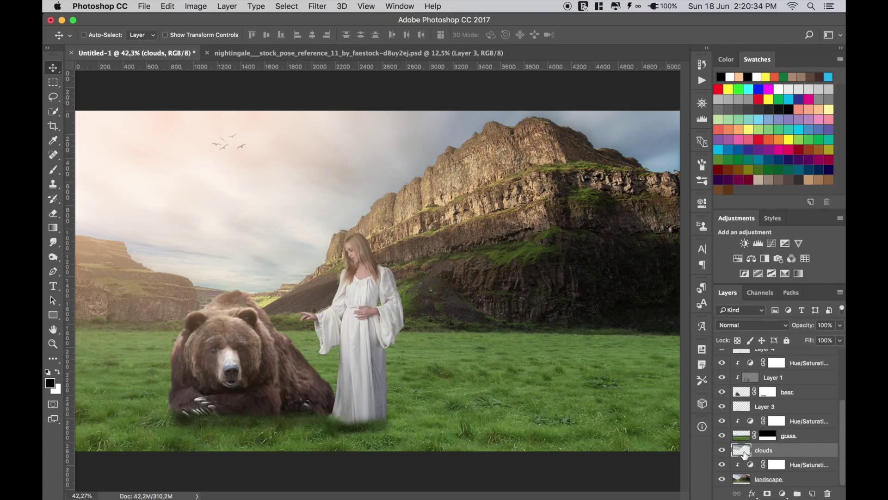
{"action": "left_click", "coordinate": [744, 480], "text": "shift"}
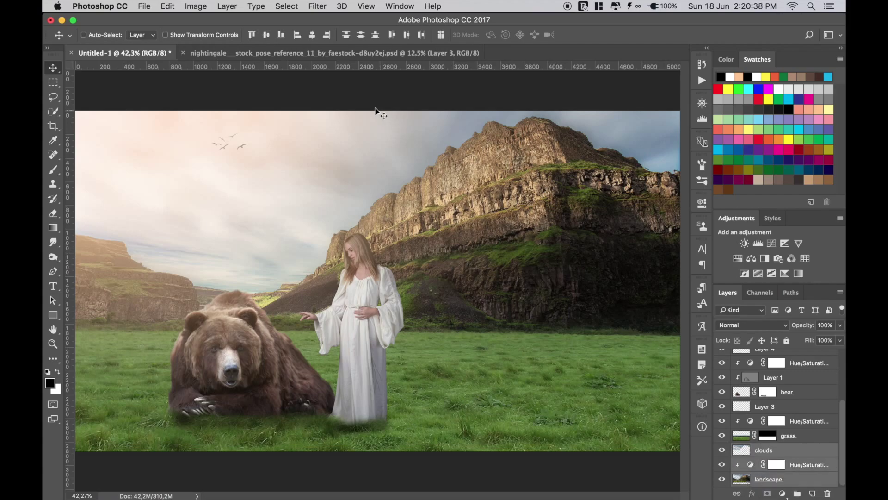
{"action": "left_click", "coordinate": [322, 11]}
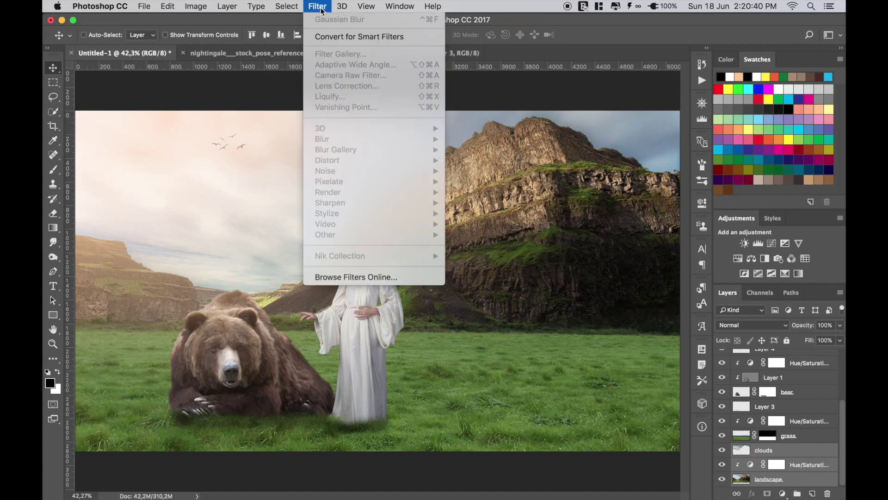
{"action": "left_click", "coordinate": [323, 11]}
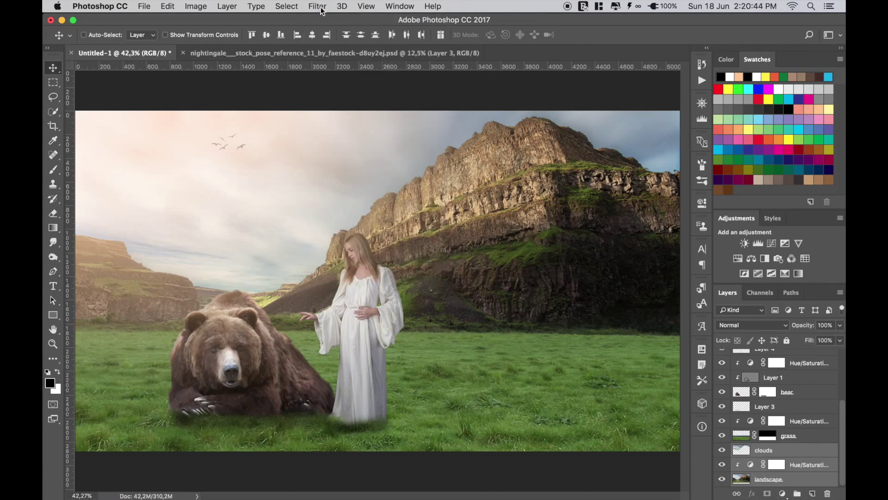
{"action": "key", "text": "super+e"}
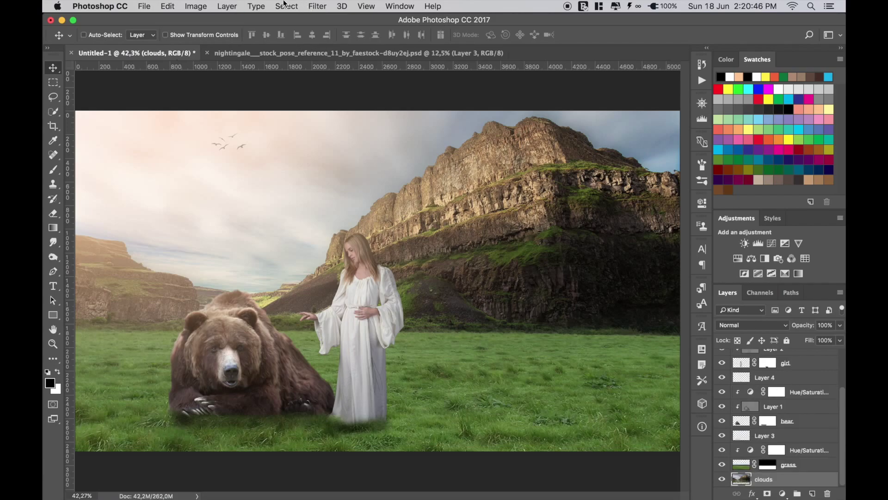
- Apply a Gaussian blur of about 7 px to the merged clouds layer
{"action": "left_click", "coordinate": [327, 7]}
{"action": "mouse_move", "coordinate": [323, 138]}
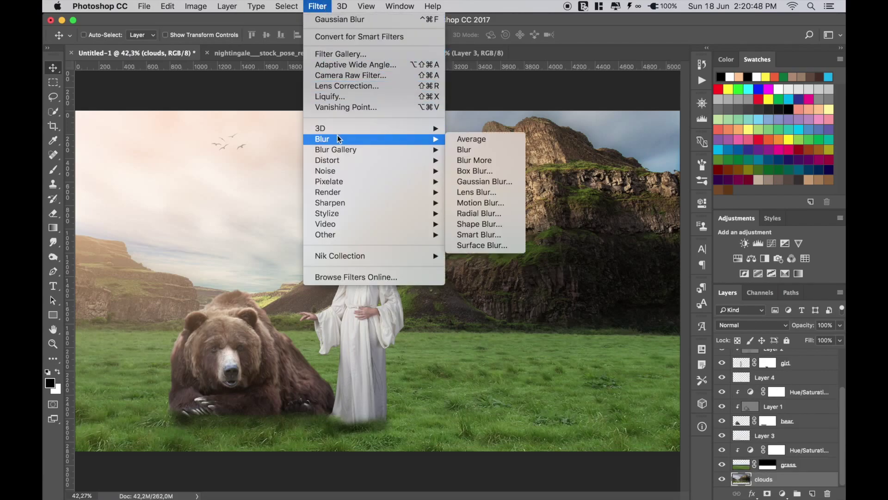
{"action": "left_click", "coordinate": [482, 182]}
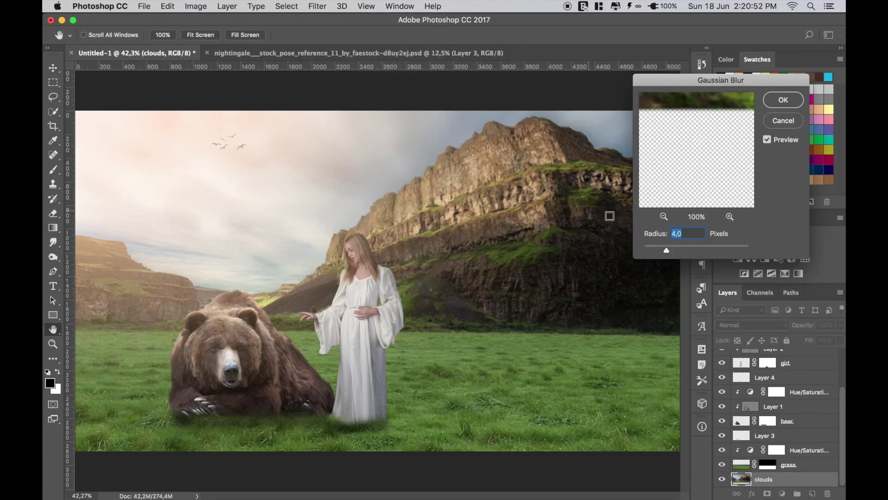
{"action": "left_click_drag", "start_coordinate": [668, 245], "coordinate": [675, 247]}
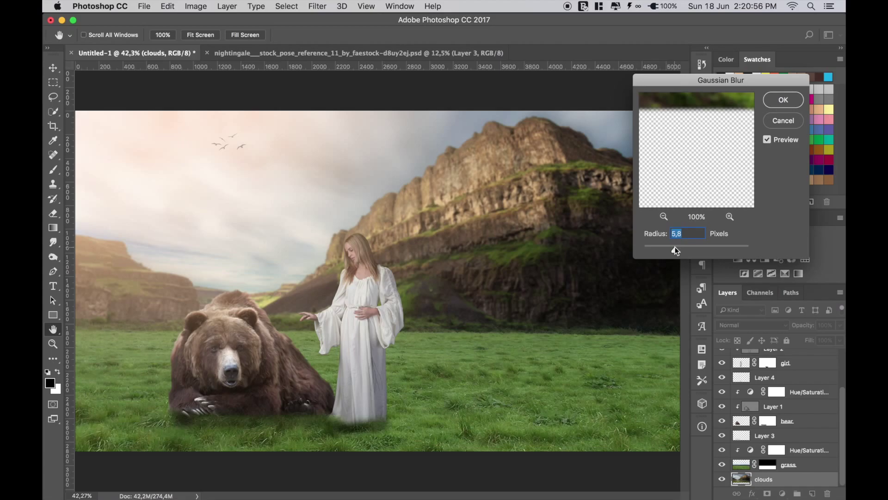
{"action": "left_click_drag", "start_coordinate": [675, 246], "coordinate": [679, 250]}
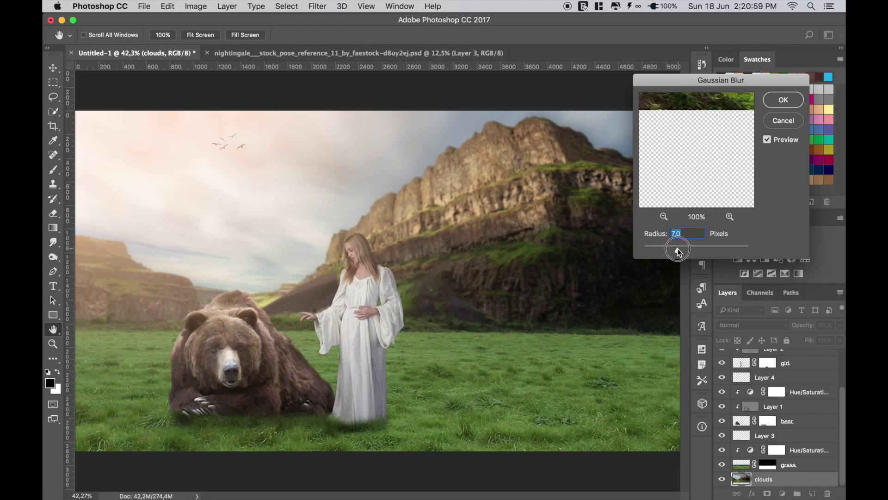
{"action": "left_click", "coordinate": [774, 106]}
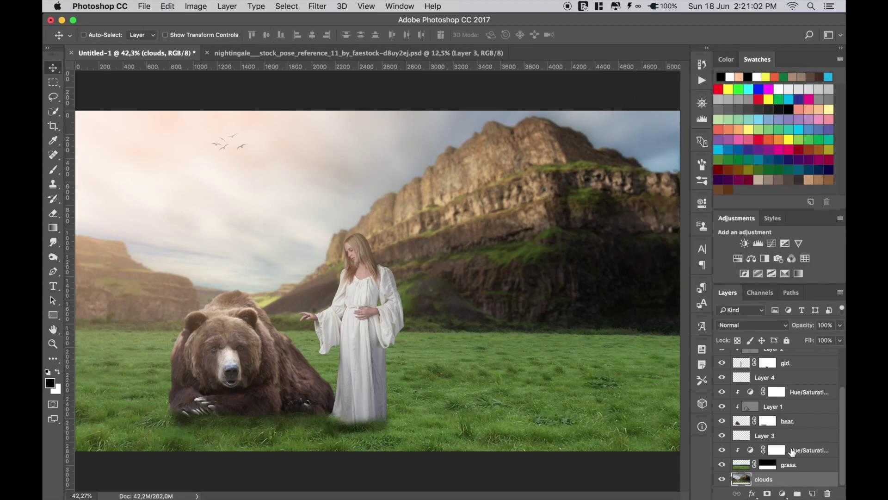
- Reapply the same Gaussian blur to the birds layer
{"action": "scroll", "coordinate": [783, 451], "scroll_direction": "up", "scroll_amount": 3}
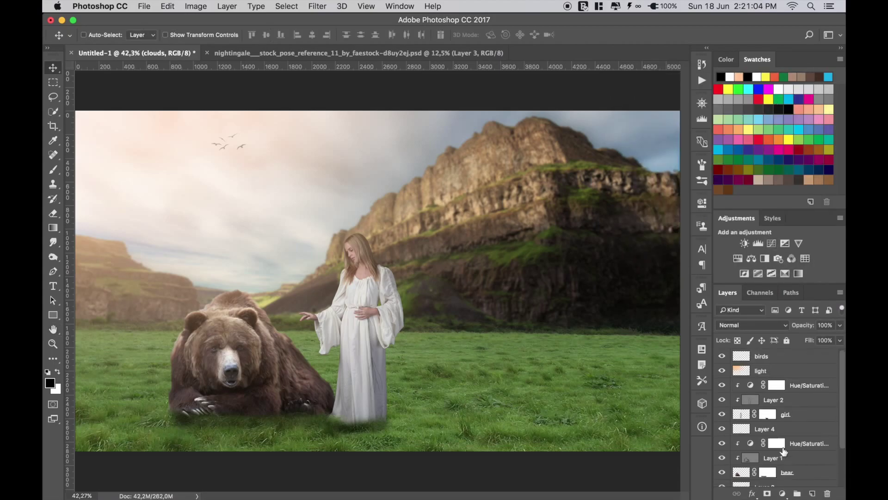
{"action": "left_click", "coordinate": [770, 361]}
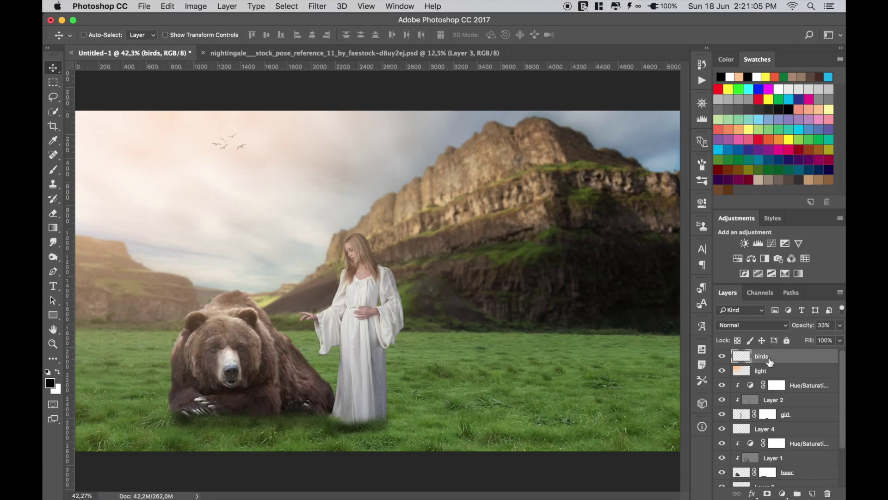
{"action": "left_click", "coordinate": [318, 6]}
{"action": "left_click", "coordinate": [333, 14]}
{"action": "scroll", "coordinate": [755, 367], "scroll_direction": "down", "scroll_amount": 3}
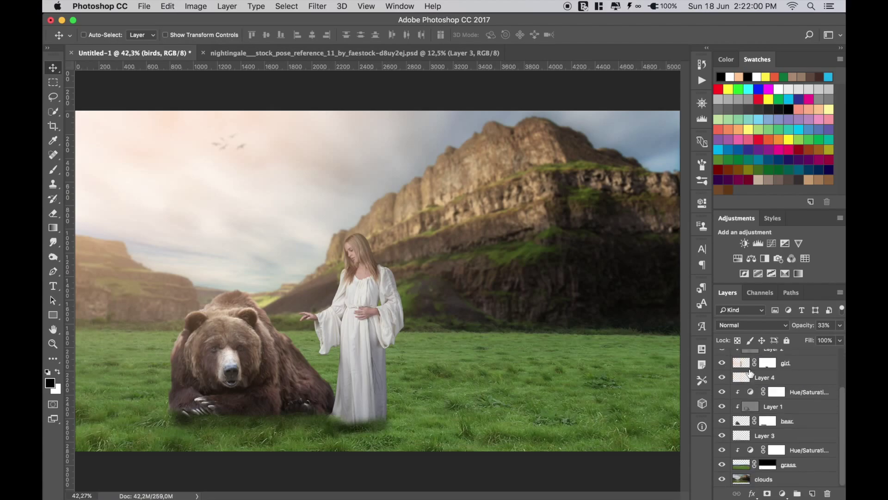
- Duplicate the grass layer and soften the grass copy with a 4 px Gaussian blur
{"action": "left_click", "coordinate": [742, 466]}
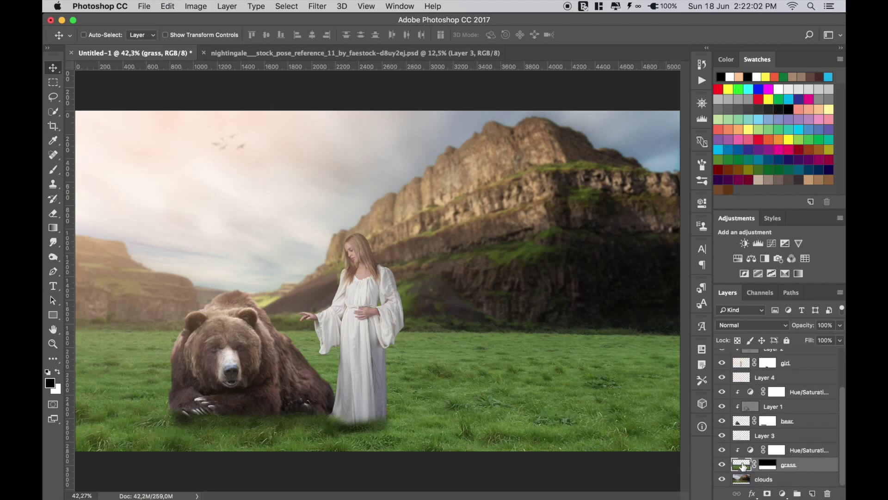
{"action": "key", "text": "ctrl+j"}
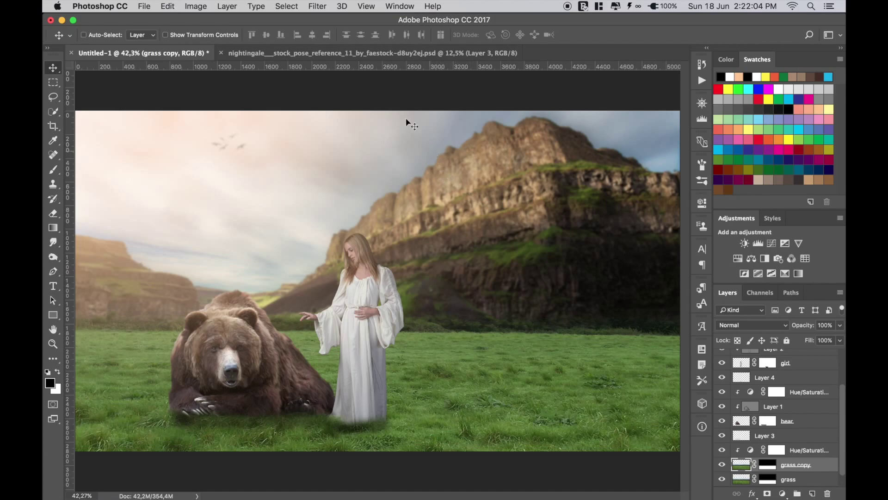
{"action": "left_click", "coordinate": [318, 6]}
{"action": "mouse_move", "coordinate": [322, 138]}
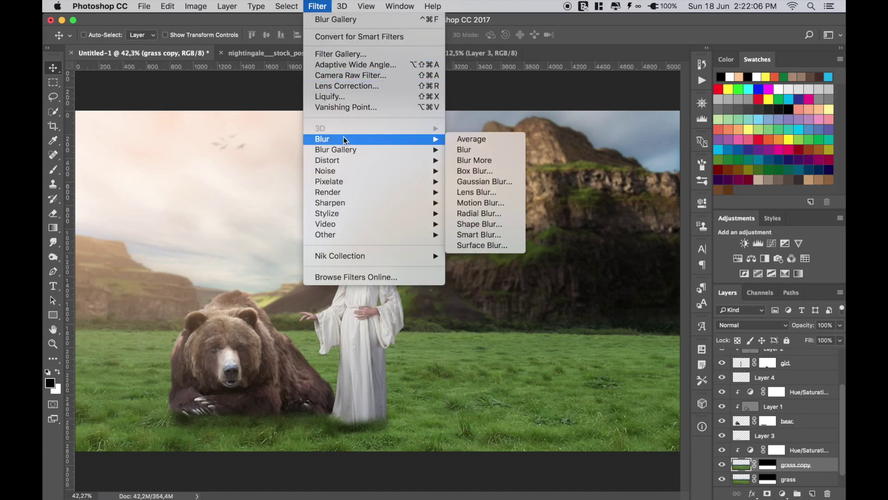
{"action": "left_click", "coordinate": [495, 181]}
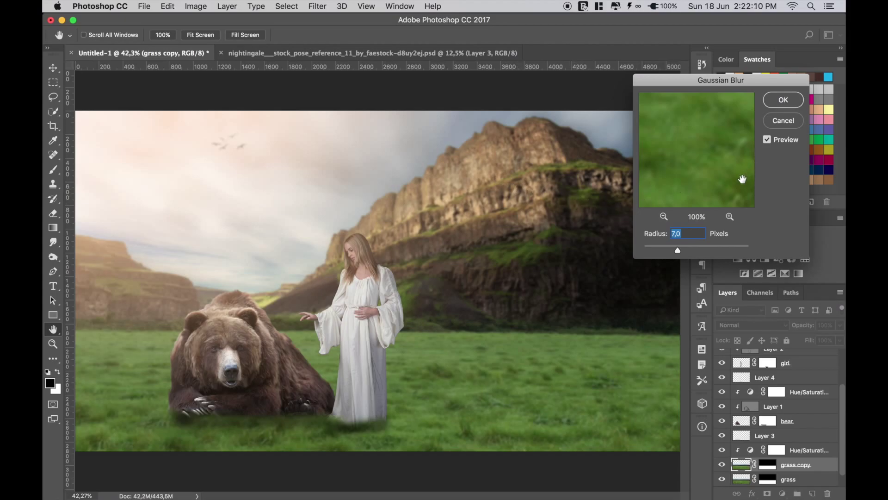
{"action": "left_click", "coordinate": [781, 102]}
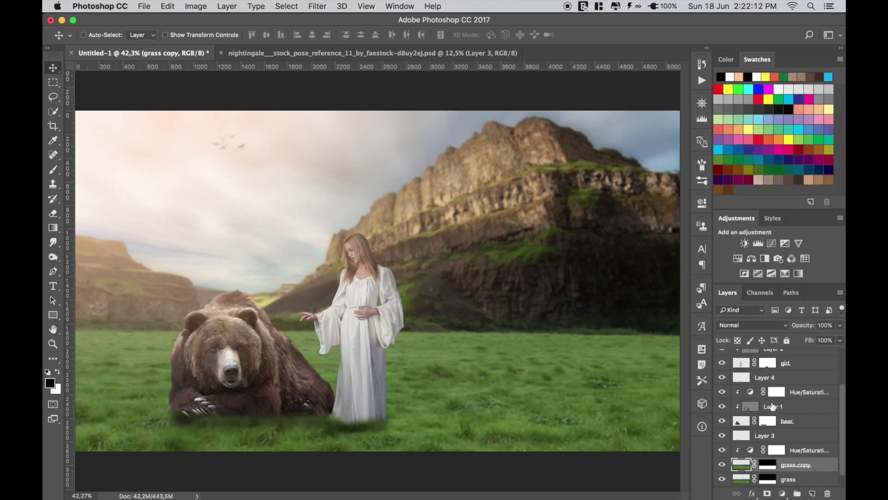
- Target the grass copy's mask and set up a large soft round brush for painting it
{"action": "left_click", "coordinate": [768, 464]}
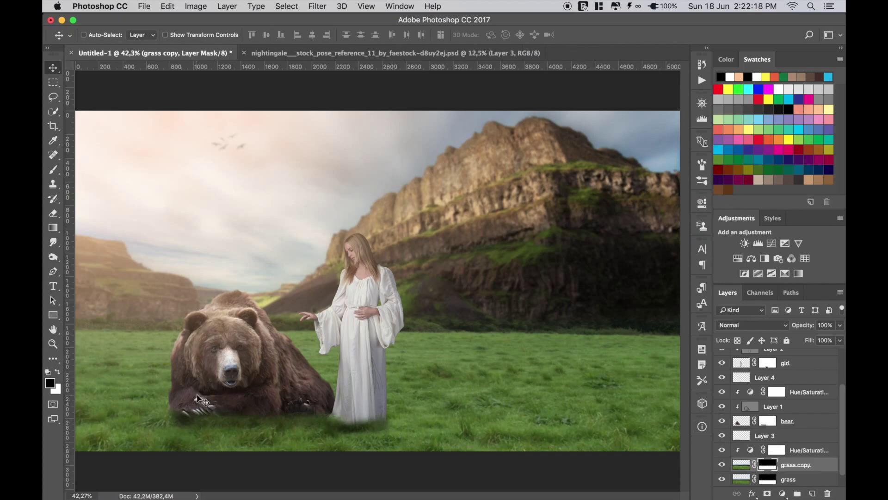
{"action": "left_click", "coordinate": [52, 170]}
{"action": "left_click", "coordinate": [97, 35]}
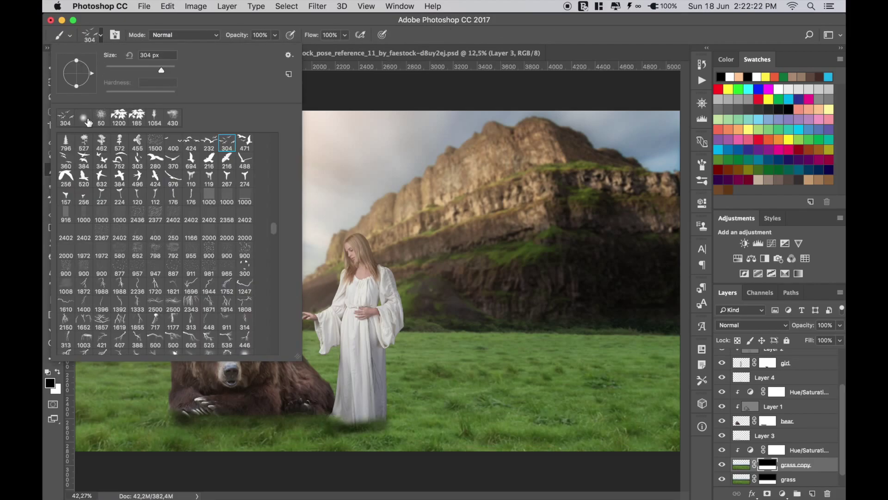
{"action": "double_click", "coordinate": [88, 124]}
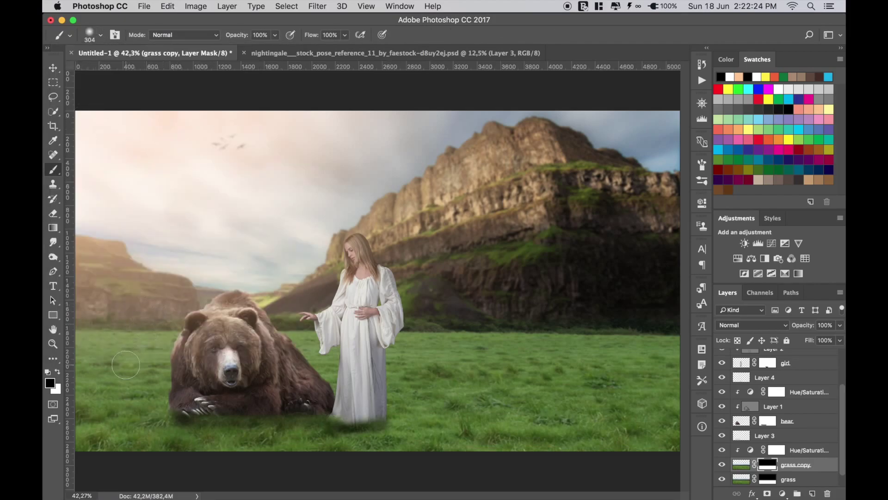
{"action": "key", "text": "bracketright"}
{"action": "key", "text": "bracketright"}
{"action": "key", "text": "bracketright"}
- Switch to the Move tool and make the top birds layer active
{"action": "left_click", "coordinate": [58, 71]}
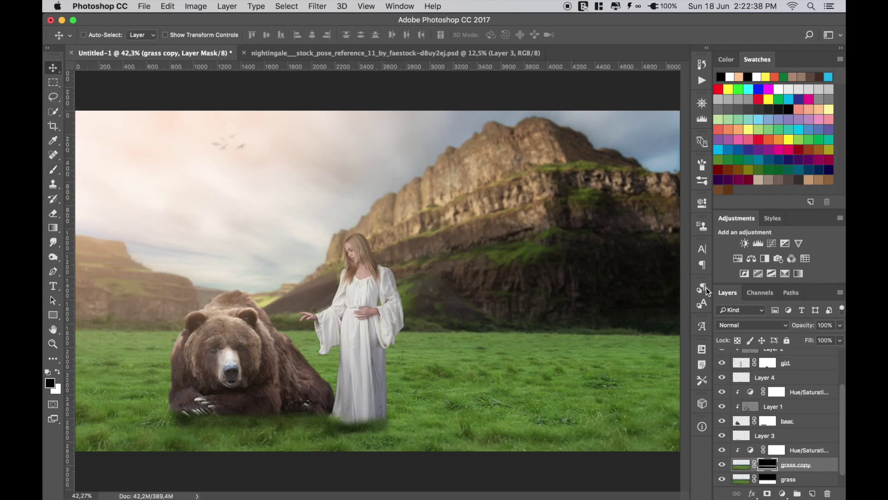
{"action": "scroll", "coordinate": [787, 372], "scroll_direction": "down", "scroll_amount": 1}
{"action": "key", "text": "alt+period"}
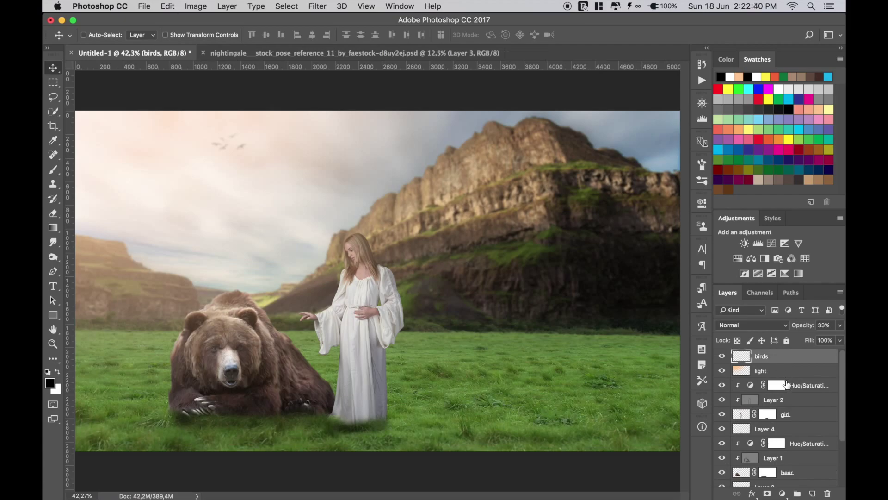
- Group all layers down to clouds and stamp a merged copy on top
{"action": "scroll", "coordinate": [785, 386], "scroll_direction": "down", "scroll_amount": 1}
{"action": "left_click", "coordinate": [786, 480], "text": "shift"}
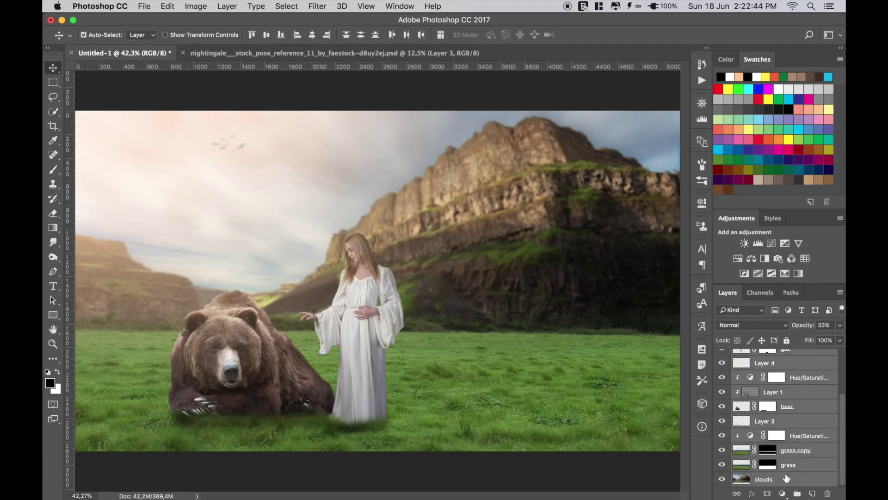
{"action": "key", "text": "ctrl+g"}
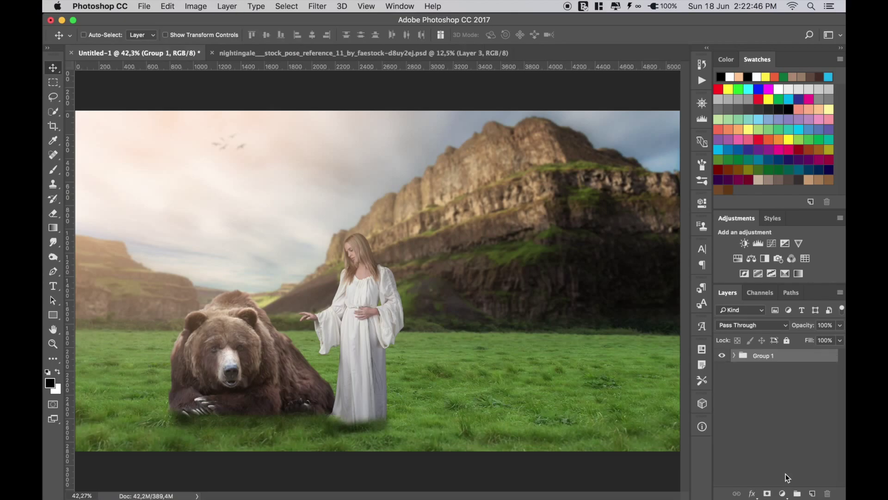
{"action": "key", "text": "ctrl+alt+shift+e"}
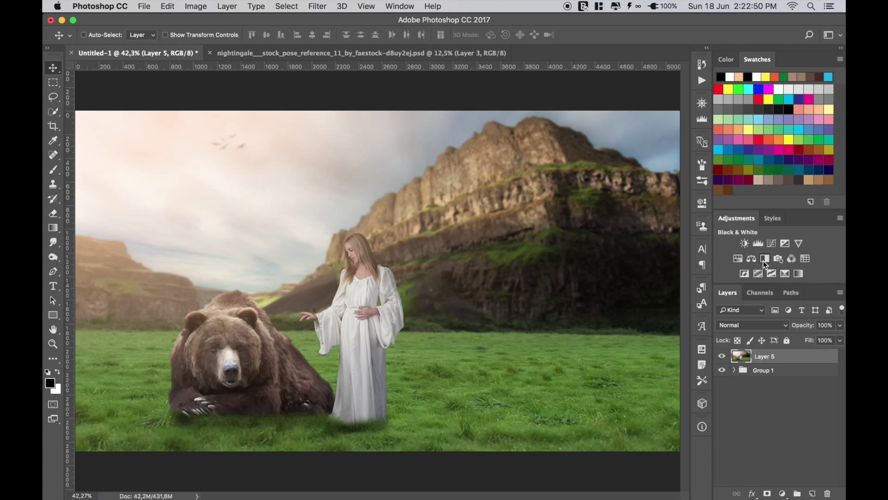
- Add a Color Balance clipped to Layer 5 and shift the midtones to red +18
{"action": "left_click", "coordinate": [751, 258]}
{"action": "left_click", "coordinate": [604, 389]}
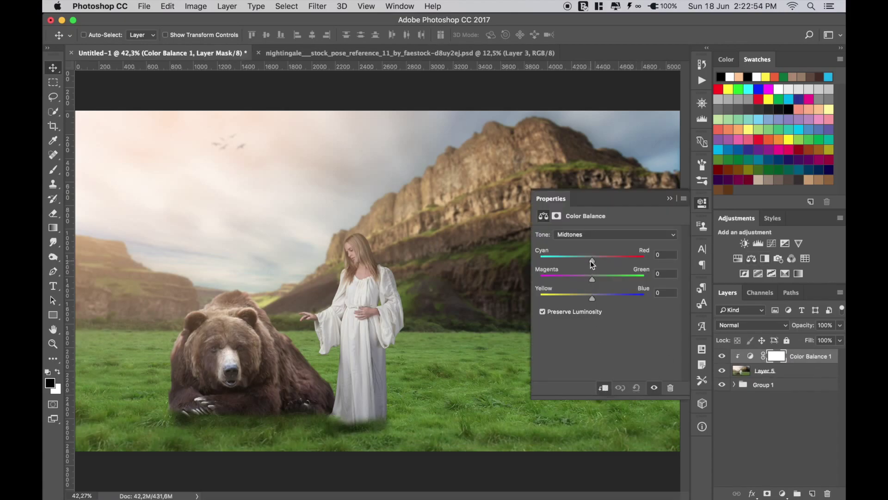
{"action": "mouse_move", "coordinate": [591, 261]}
{"action": "left_mouse_down"}
{"action": "mouse_move", "coordinate": [583, 261]}
{"action": "mouse_move", "coordinate": [604, 265]}
{"action": "left_mouse_up"}
{"action": "left_click_drag", "start_coordinate": [593, 296], "coordinate": [587, 297]}
- Shift the Color Balance shadows toward cyan and blue and the highlights toward blue
{"action": "left_click", "coordinate": [596, 234]}
{"action": "left_click", "coordinate": [578, 226]}
{"action": "left_click_drag", "start_coordinate": [594, 263], "coordinate": [584, 263]}
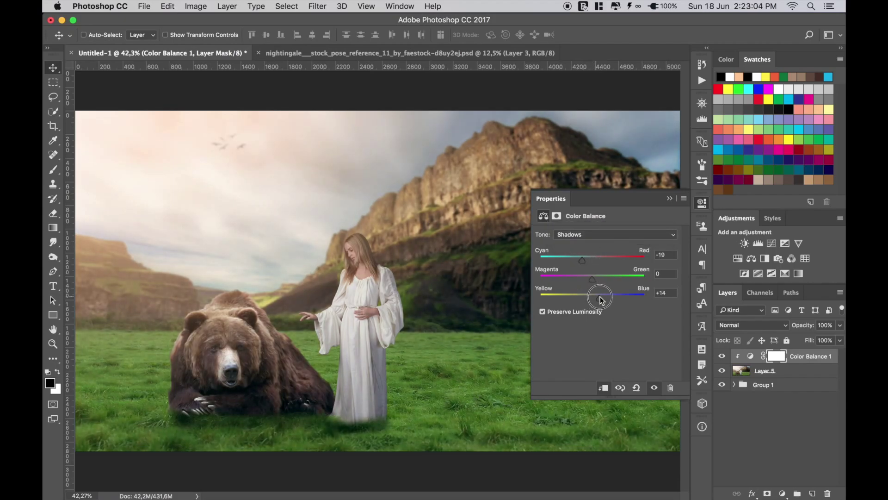
{"action": "left_click_drag", "start_coordinate": [593, 298], "coordinate": [598, 299]}
{"action": "left_click", "coordinate": [597, 235]}
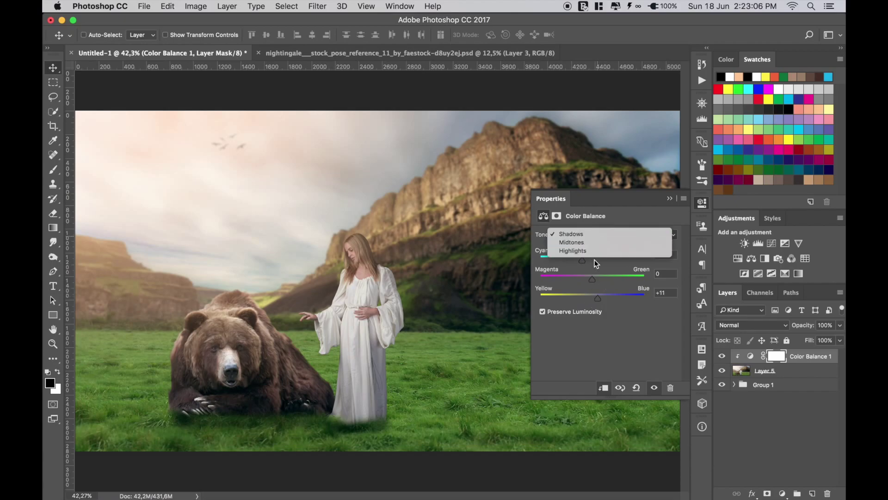
{"action": "left_click", "coordinate": [595, 252]}
{"action": "left_click_drag", "start_coordinate": [593, 298], "coordinate": [600, 301]}
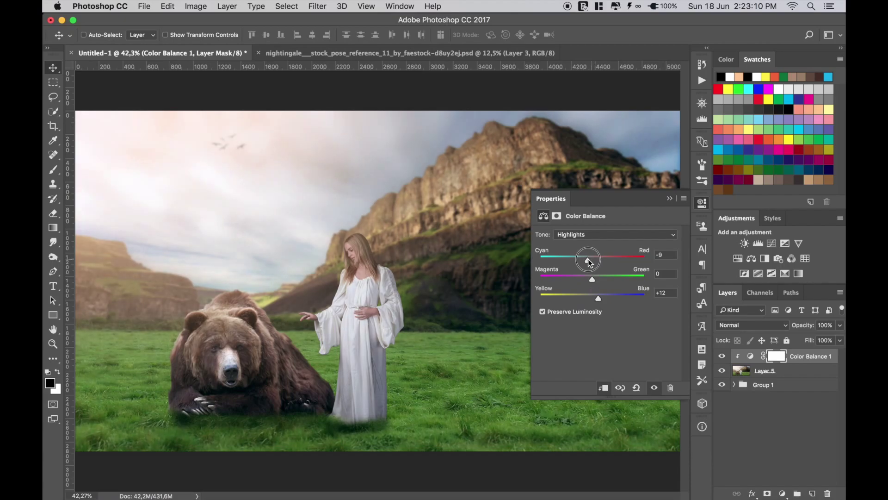
{"action": "left_click", "coordinate": [669, 199]}
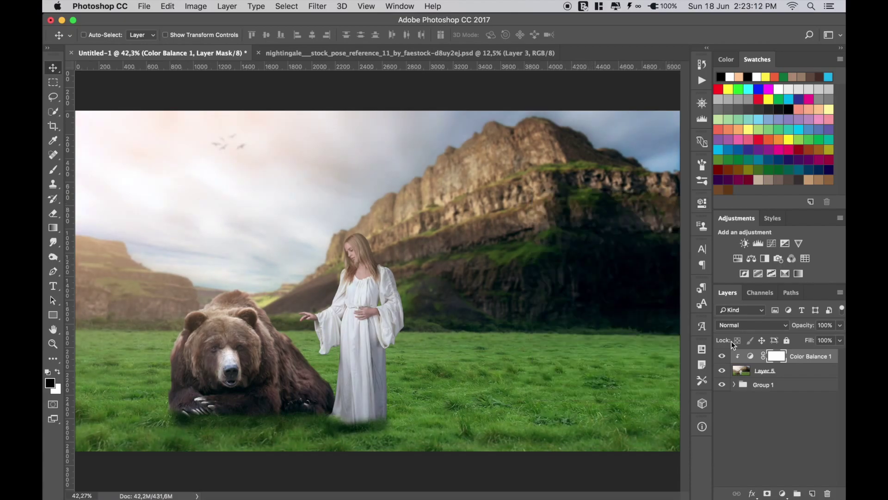
- Add a Curves adjustment that lowers the white point, lifts the blacks and forms an S-curve
{"action": "left_click", "coordinate": [771, 244]}
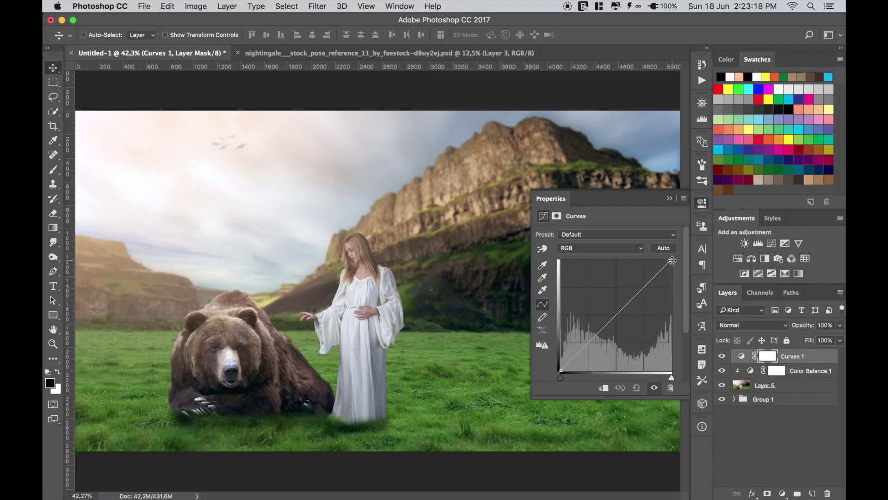
{"action": "left_click_drag", "start_coordinate": [672, 261], "coordinate": [676, 273]}
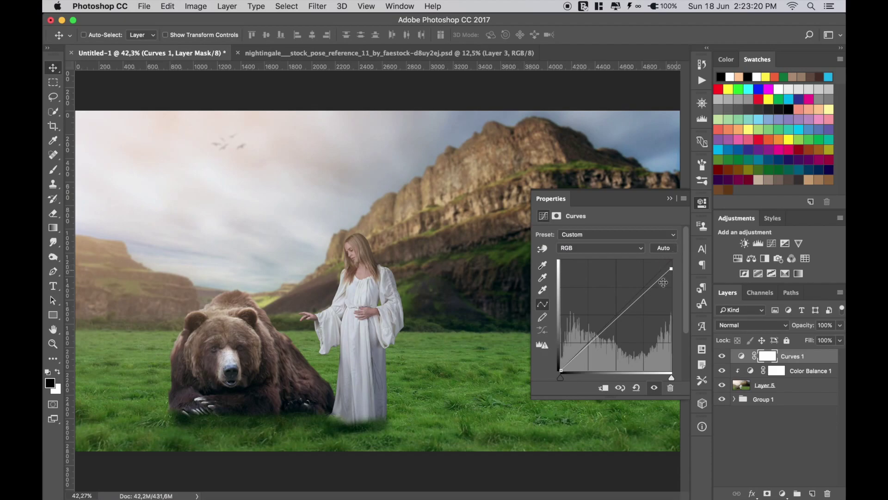
{"action": "mouse_move", "coordinate": [560, 373]}
{"action": "left_mouse_down"}
{"action": "mouse_move", "coordinate": [559, 361]}
{"action": "mouse_move", "coordinate": [561, 371]}
{"action": "mouse_move", "coordinate": [573, 355]}
{"action": "left_mouse_up"}
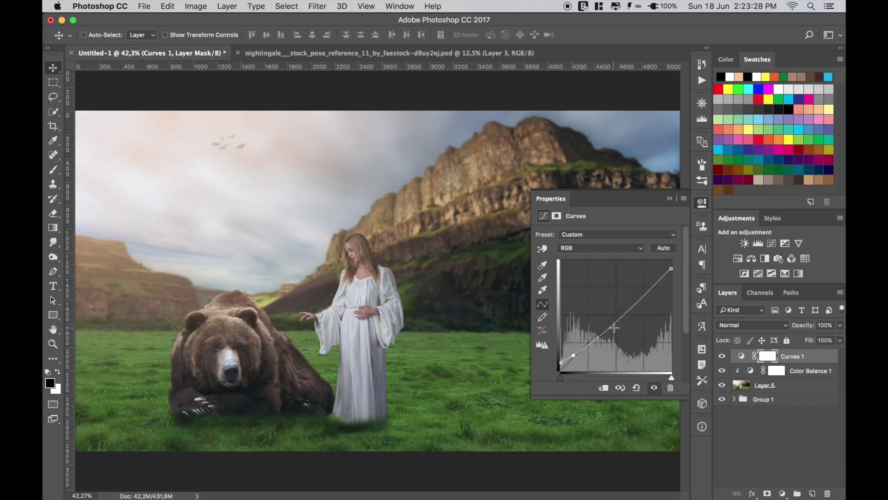
{"action": "left_click_drag", "start_coordinate": [634, 305], "coordinate": [633, 301]}
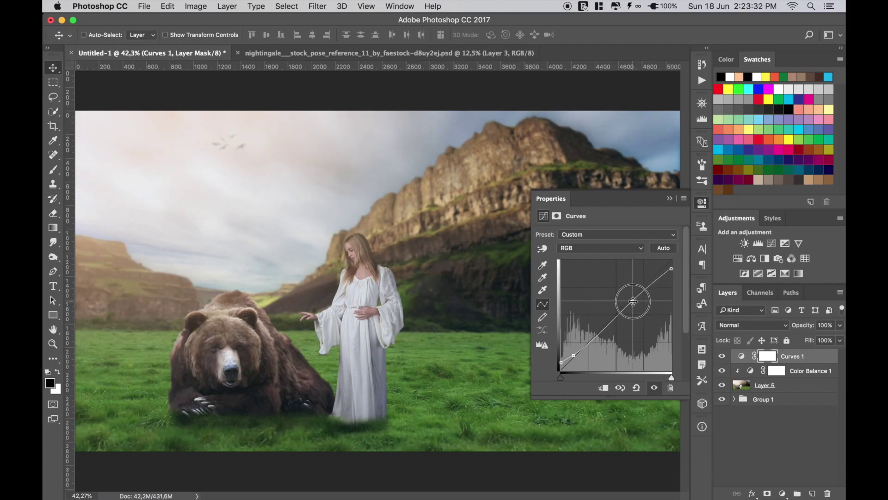
{"action": "left_click_drag", "start_coordinate": [574, 355], "coordinate": [582, 355]}
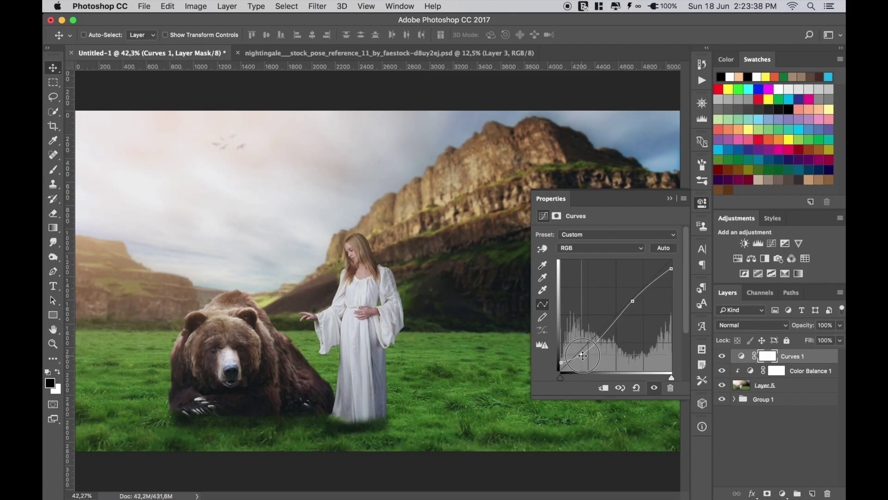
{"action": "left_click", "coordinate": [582, 353]}
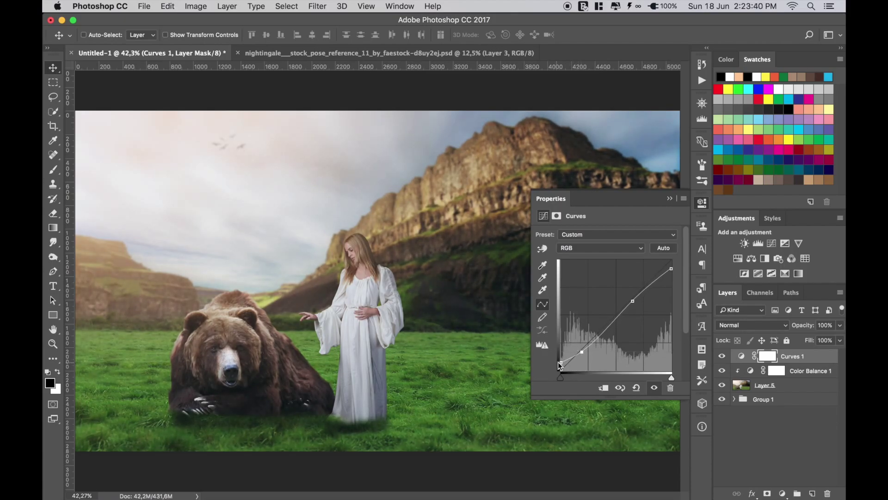
{"action": "mouse_move", "coordinate": [560, 361]}
{"action": "left_mouse_down"}
{"action": "mouse_move", "coordinate": [587, 348]}
{"action": "mouse_move", "coordinate": [561, 356]}
{"action": "left_mouse_up"}
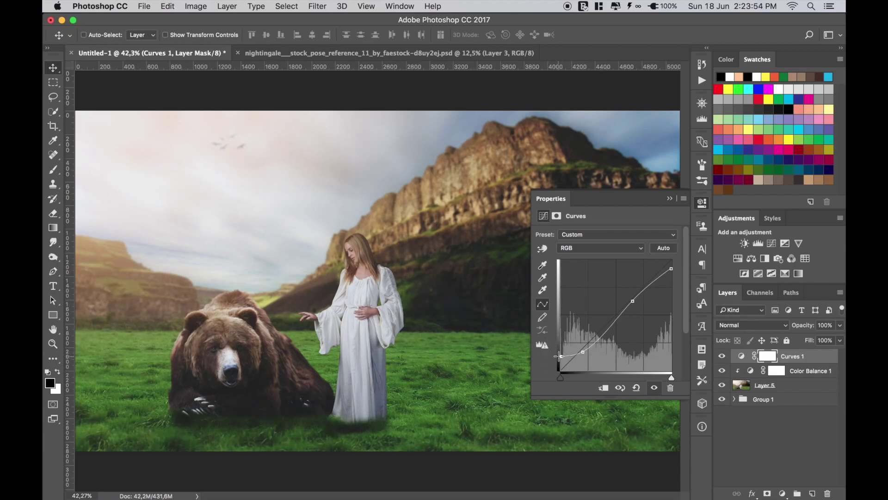
{"action": "left_click", "coordinate": [672, 199]}
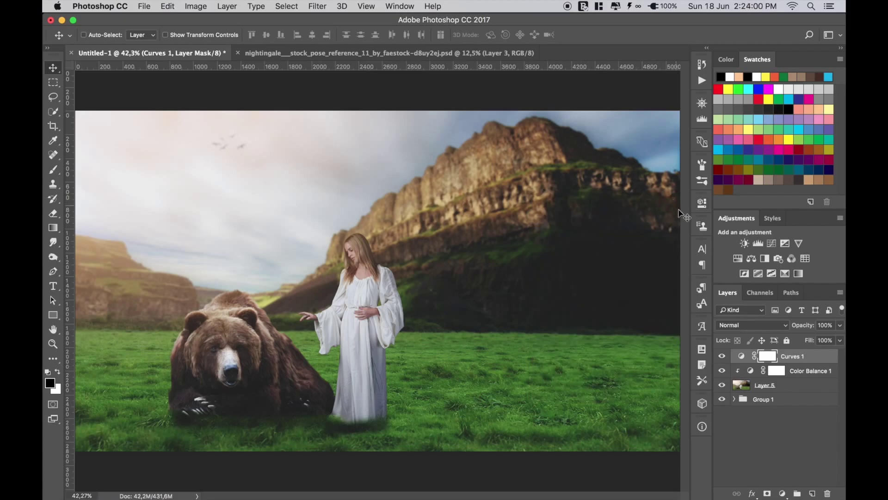
{"action": "left_click", "coordinate": [745, 388], "text": "shift"}
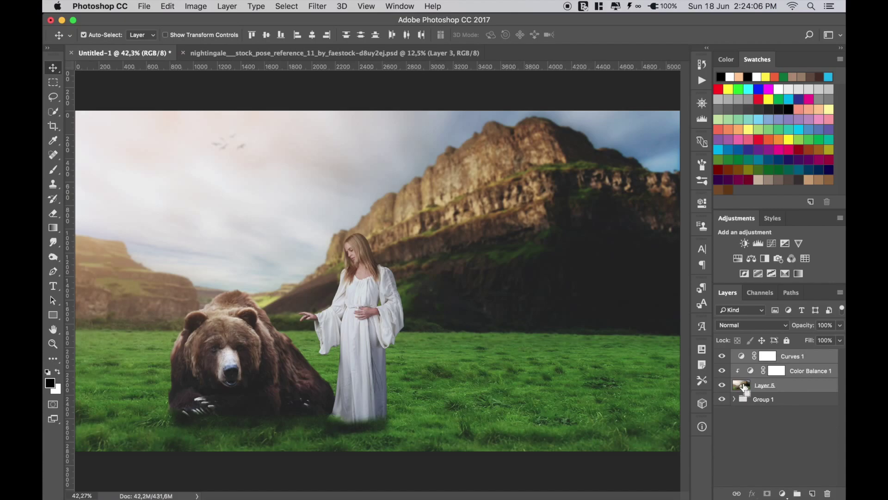
- Merge the three graded layers and close the nightingale reference document
{"action": "key", "text": "ctrl+e"}
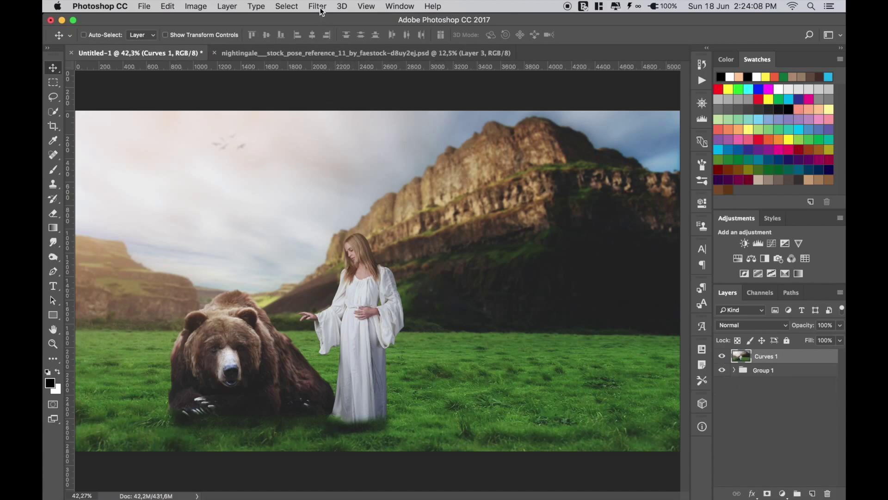
{"action": "left_click", "coordinate": [214, 53]}
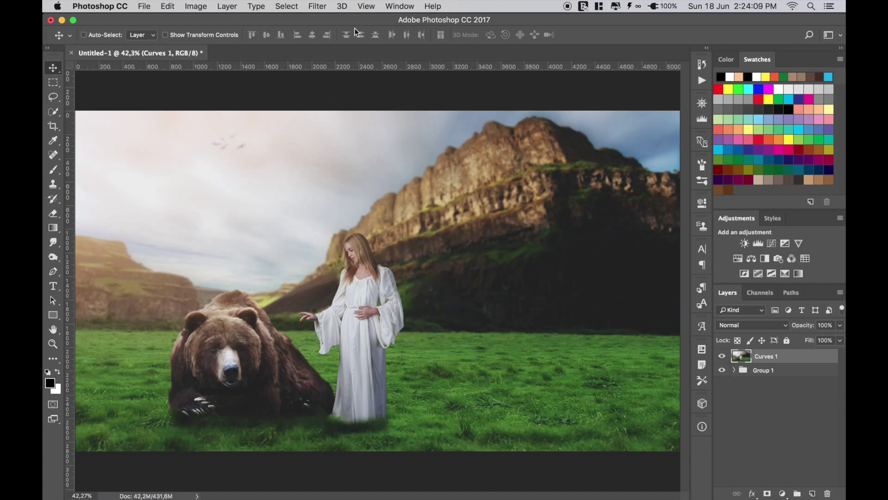
{"action": "left_click", "coordinate": [323, 6]}
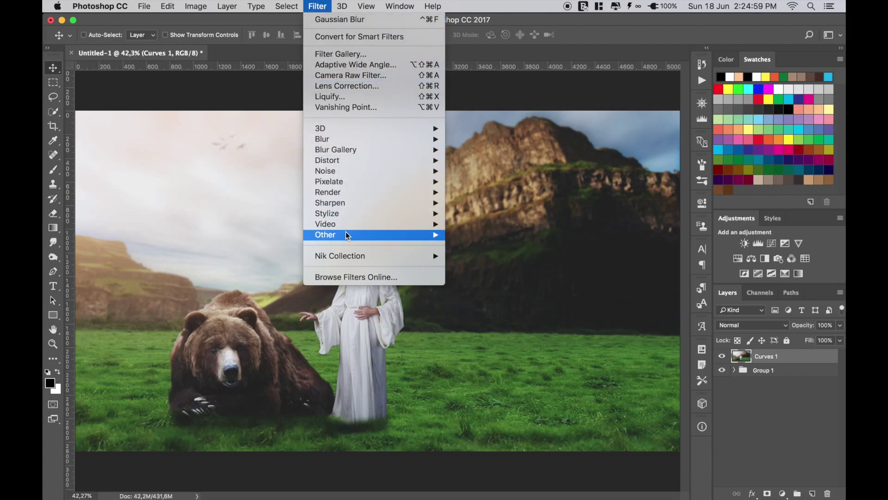
- Sharpen the merged layer with a 1.1 px High Pass filter blended as Linear Light
{"action": "mouse_move", "coordinate": [325, 234]}
{"action": "left_click", "coordinate": [474, 246]}
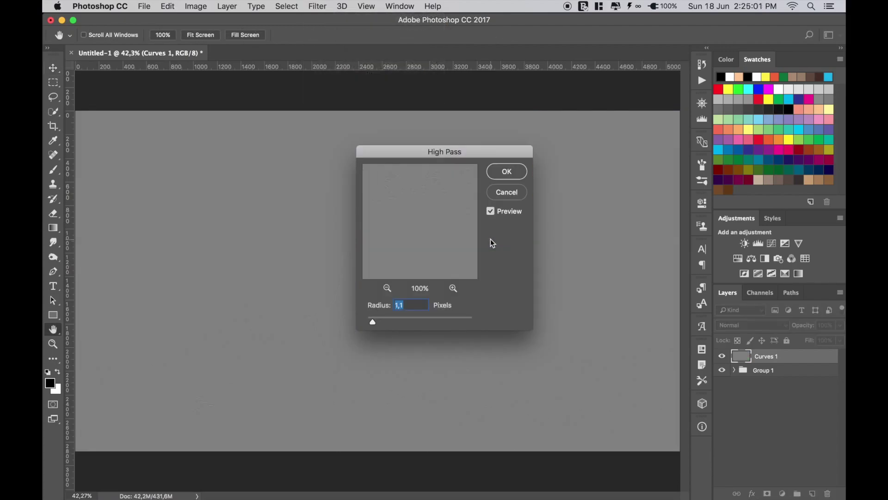
{"action": "left_click", "coordinate": [507, 172]}
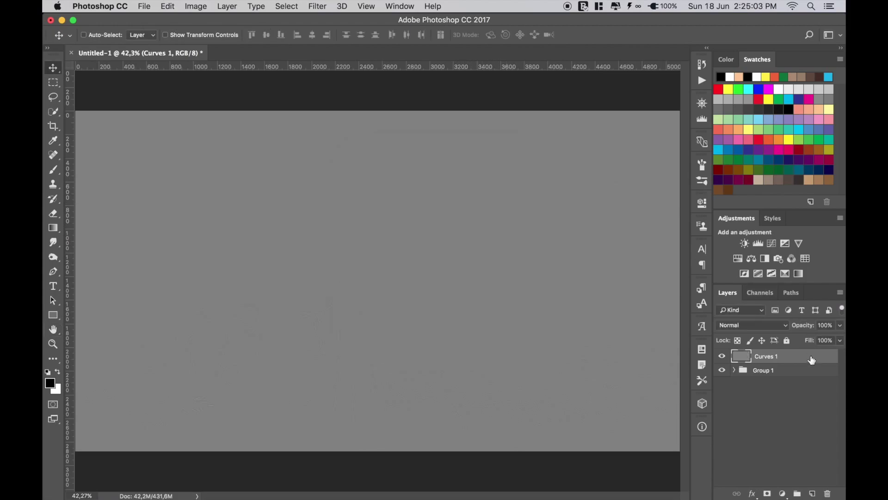
{"action": "left_click", "coordinate": [752, 325]}
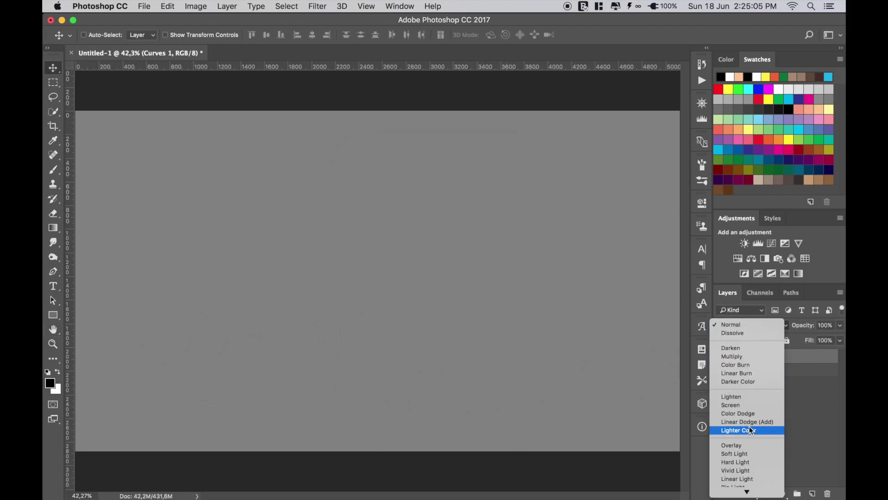
{"action": "left_click", "coordinate": [754, 476]}
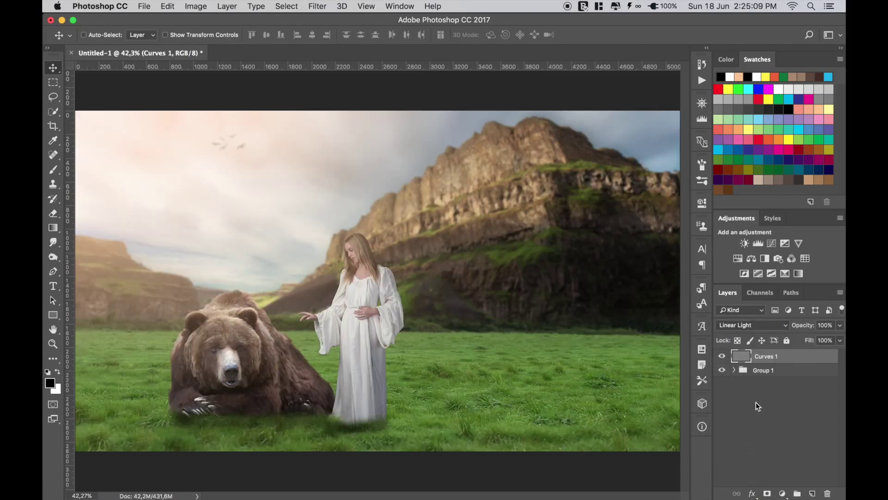